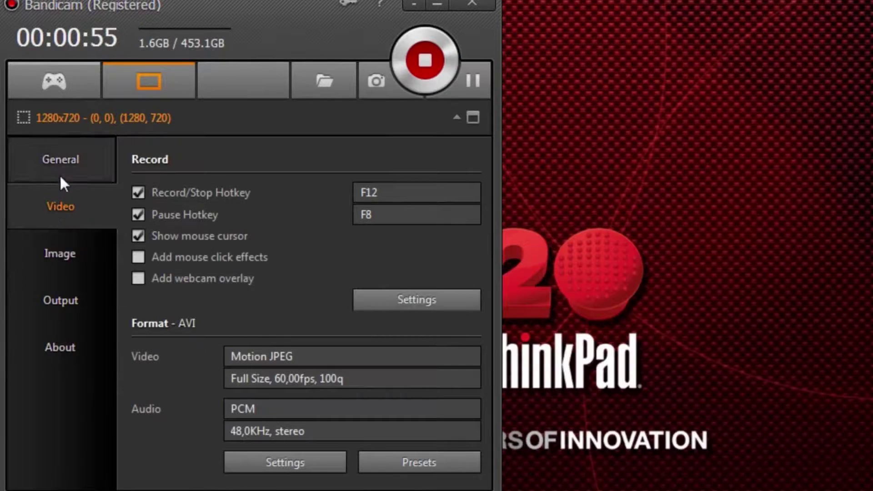
# Show Bandicam's video presets list with H.264 60 FPS, Ultrafast 60 FPS, Low-end PC and YouTube.
pyautogui.click(60, 152)
pyautogui.click(72, 210)
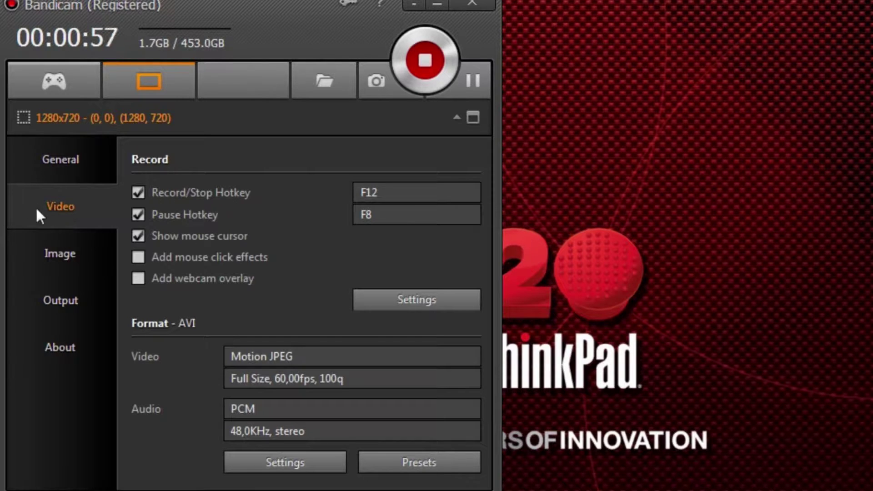
pyautogui.click(422, 473)
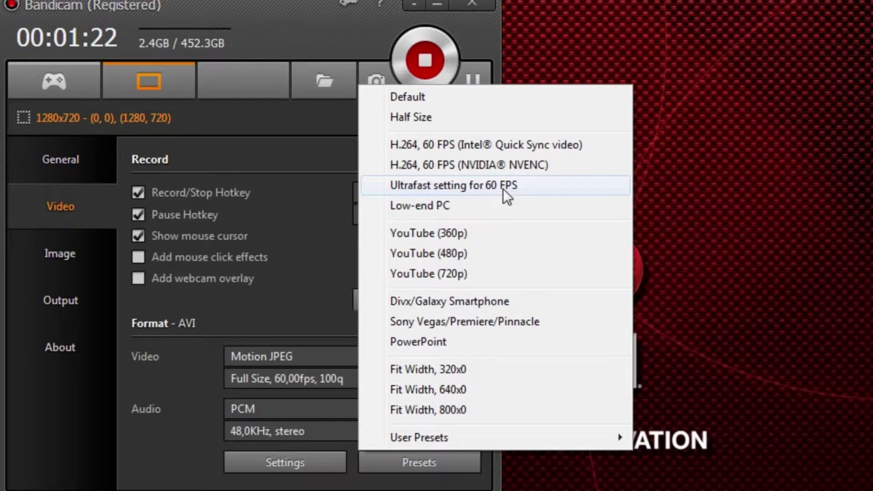
# Close the presets list and confirm Bandicam's format settings keep 60 fps and quality 100.
pyautogui.click(249, 289)
pyautogui.click(280, 465)
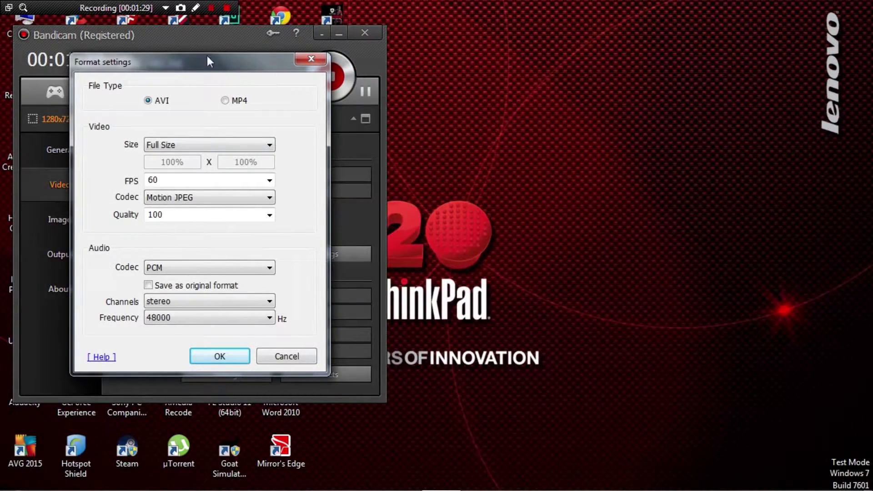
pyautogui.moveTo(208, 67); pyautogui.dragTo(518, 76)
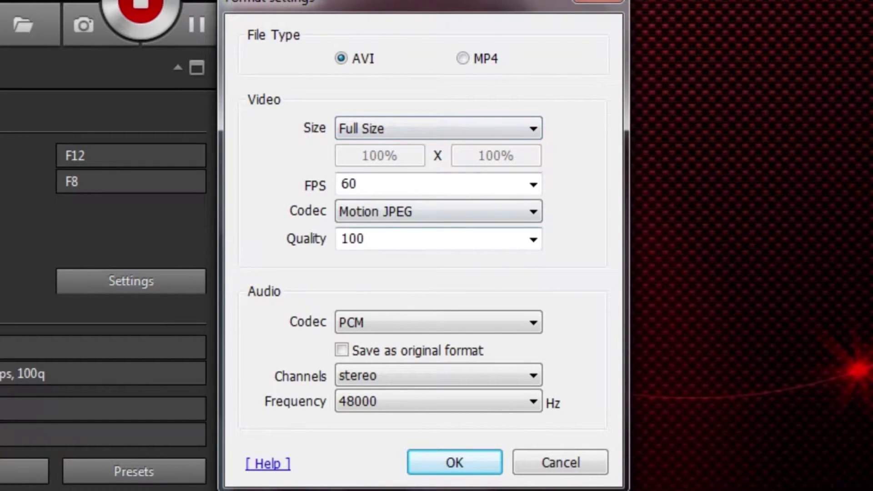
pyautogui.click(535, 183)
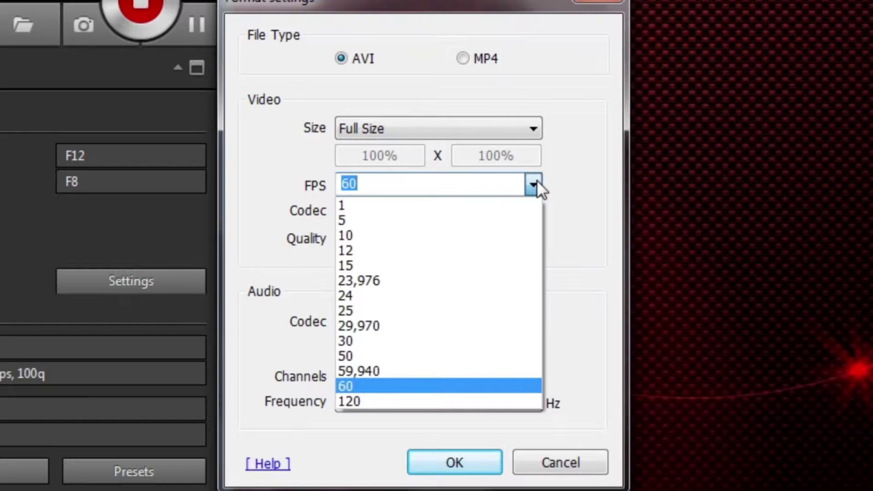
pyautogui.click(537, 180)
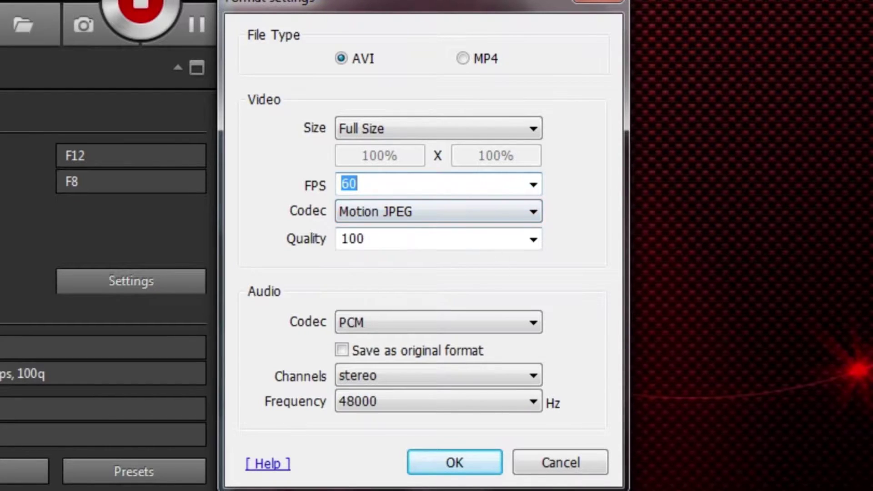
pyautogui.click(532, 239)
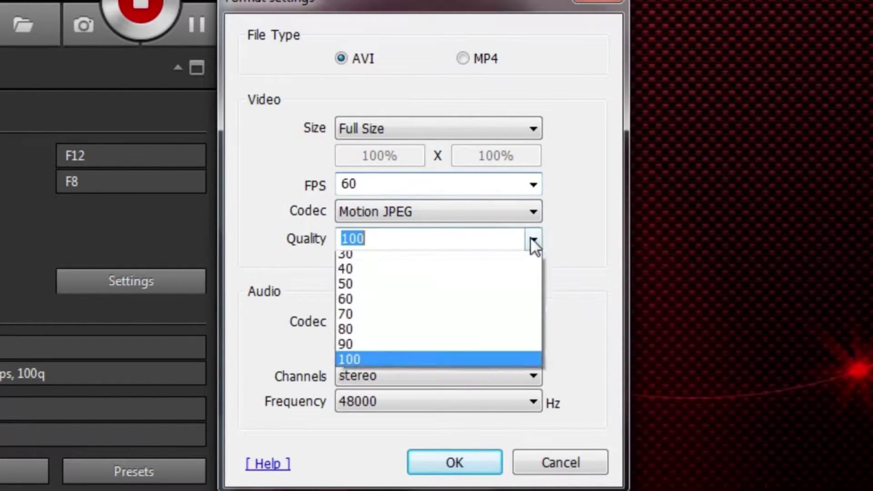
pyautogui.click(536, 239)
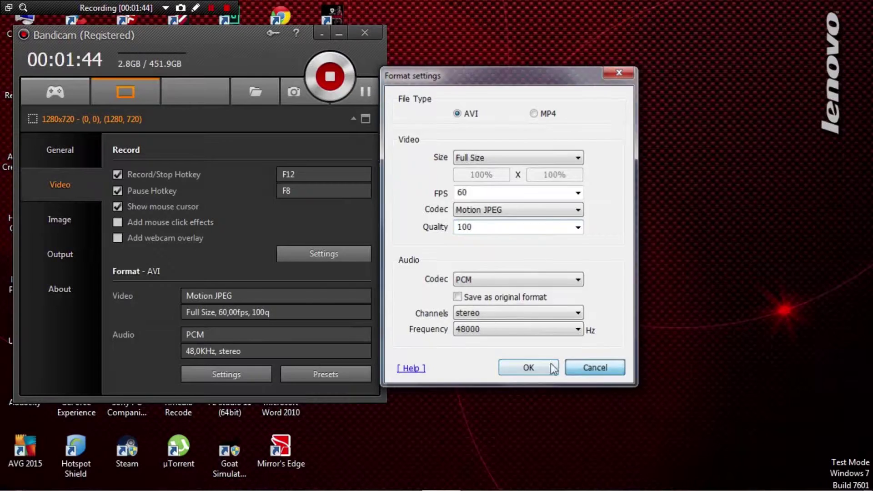
pyautogui.click(522, 462)
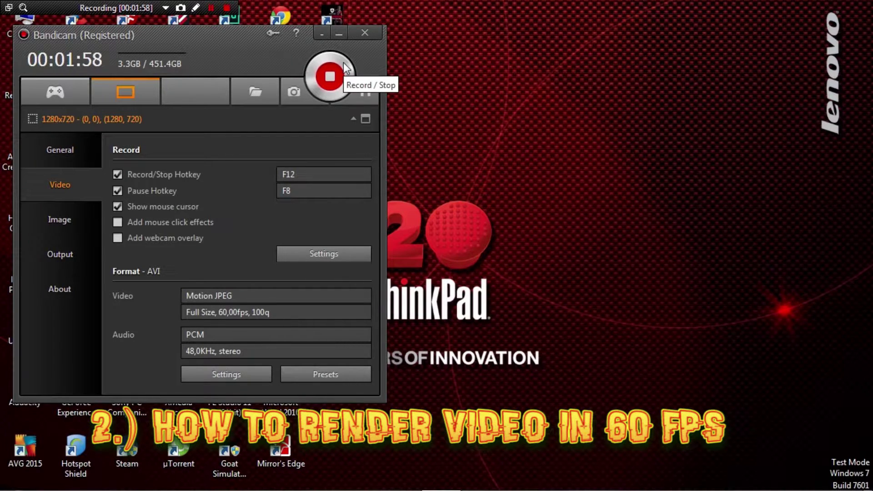
# Minimize Bandicam, launch Premiere Pro CC 2014 and open the recent Assassin's Creed Rogue project.
pyautogui.click(337, 34)
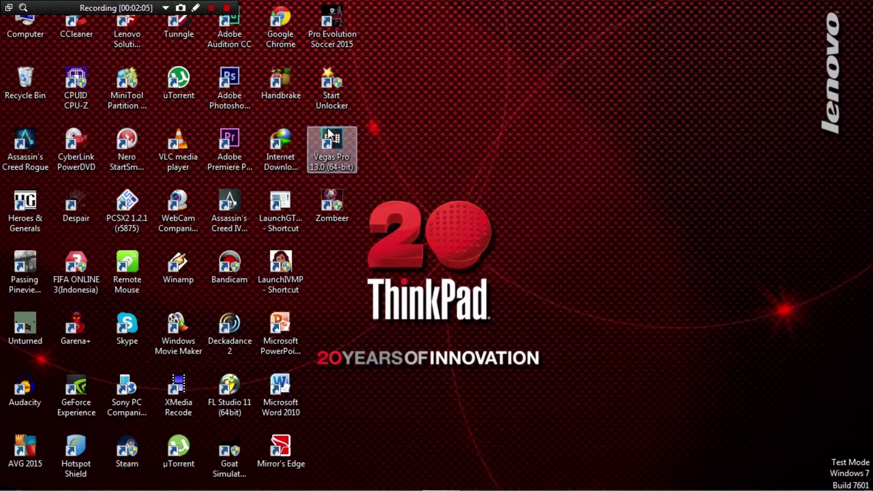
pyautogui.click(231, 143)
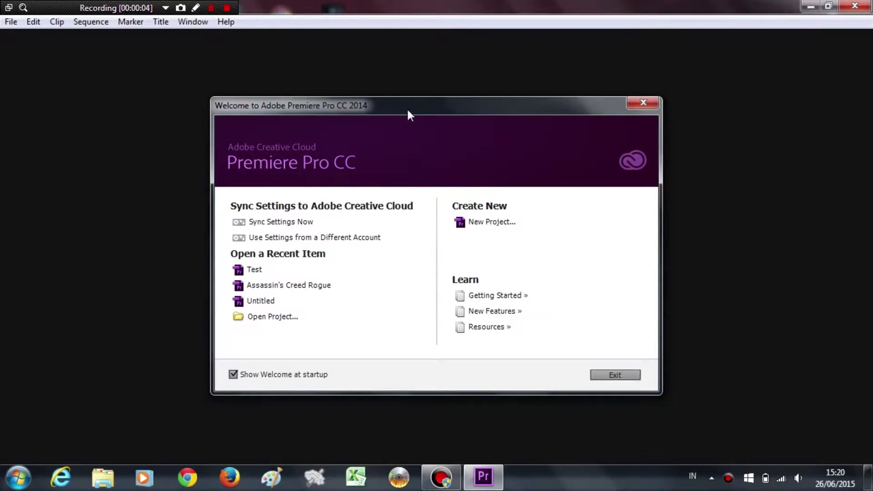
pyautogui.moveTo(407, 109); pyautogui.dragTo(409, 91)
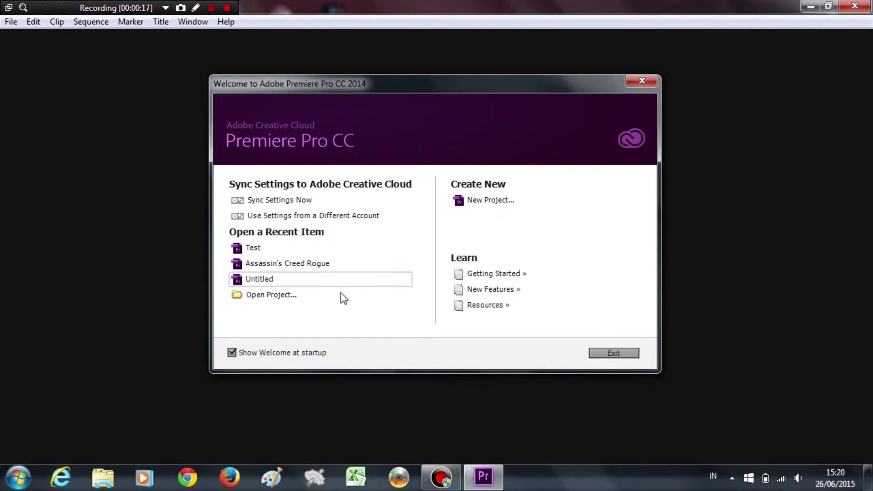
pyautogui.click(337, 264)
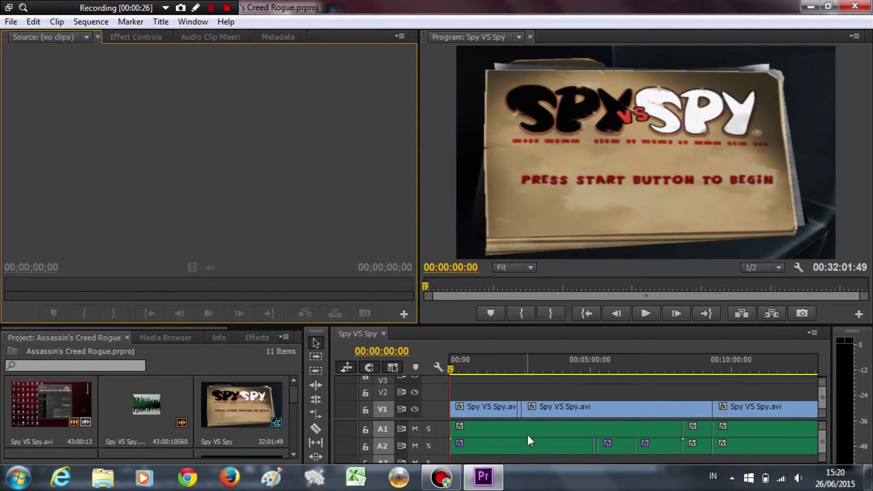
# Razor the A1 and A2 audio tracks at the first clip's edit point.
pyautogui.press('c')
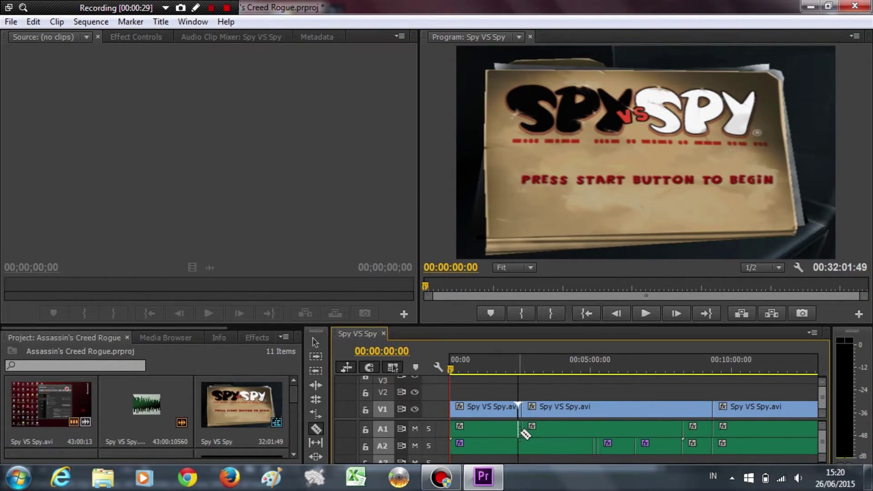
pyautogui.click(522, 430)
pyautogui.click(522, 446)
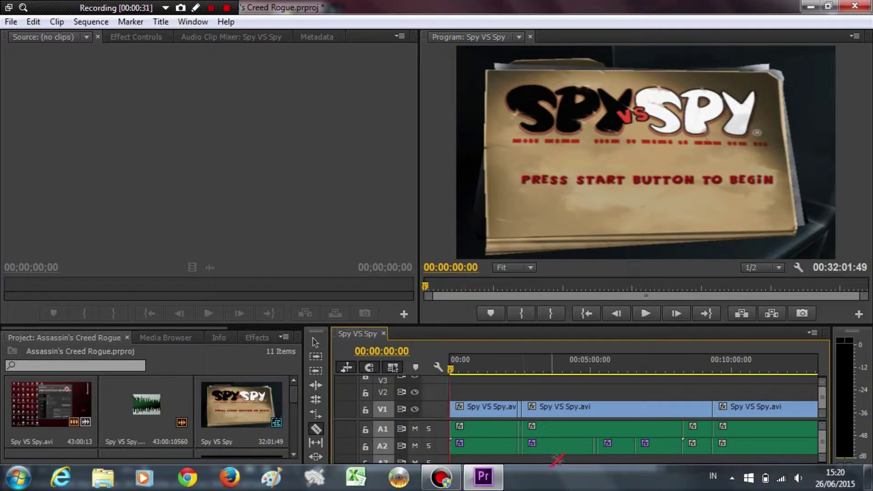
pyautogui.press('v')
# Delete every clip after the first, shortening the sequence to 00:02:25:35.
pyautogui.moveTo(526, 393); pyautogui.dragTo(431, 361)
pyautogui.click(517, 371)
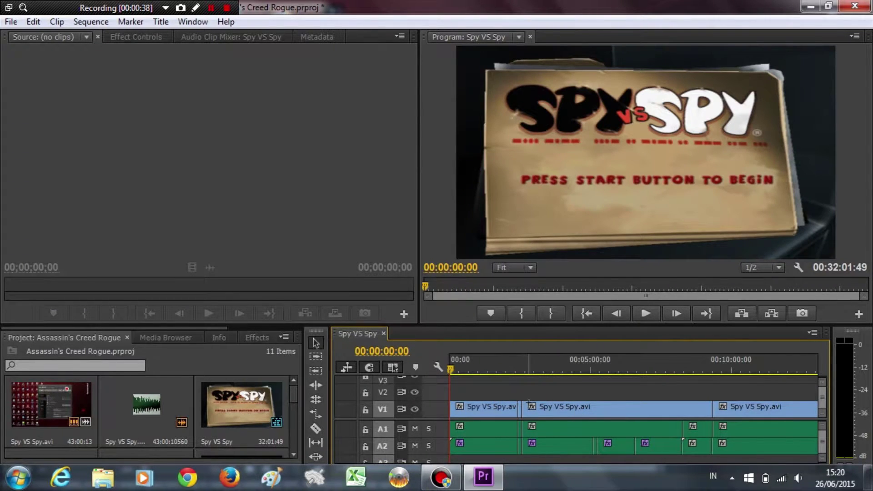
pyautogui.moveTo(520, 383); pyautogui.dragTo(784, 456)
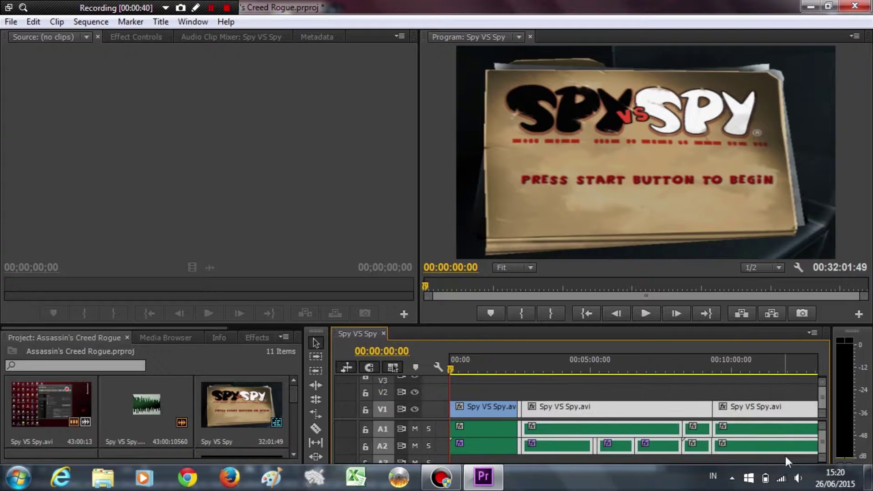
pyautogui.press('Delete')
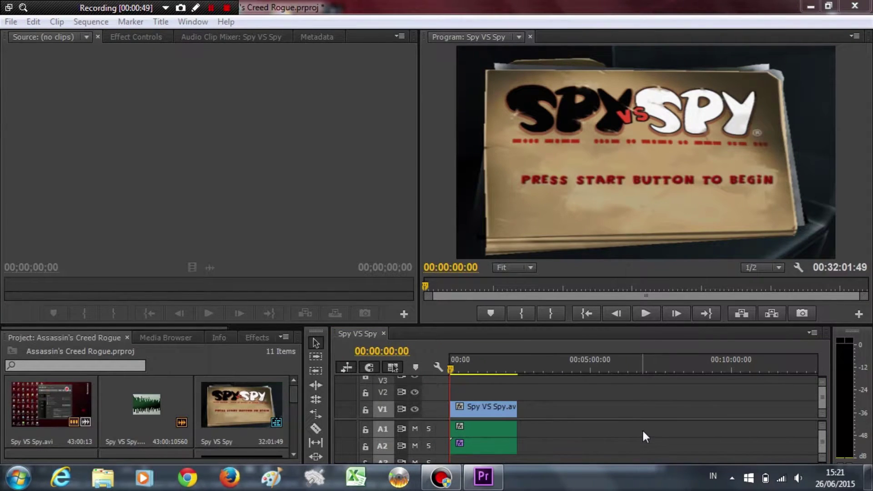
pyautogui.scroll(-5, 642, 429)
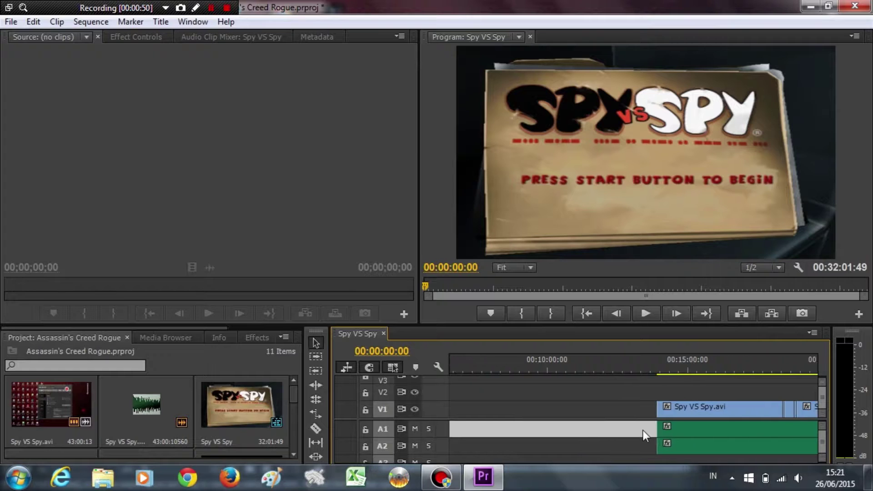
pyautogui.scroll(-4, 642, 429)
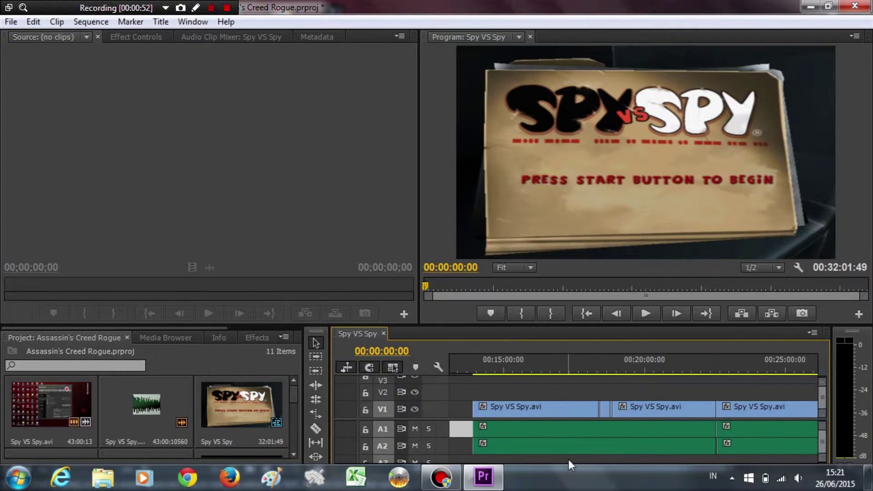
pyautogui.moveTo(568, 459); pyautogui.dragTo(818, 384)
pyautogui.press('Delete')
pyautogui.scroll(10, 593, 402)
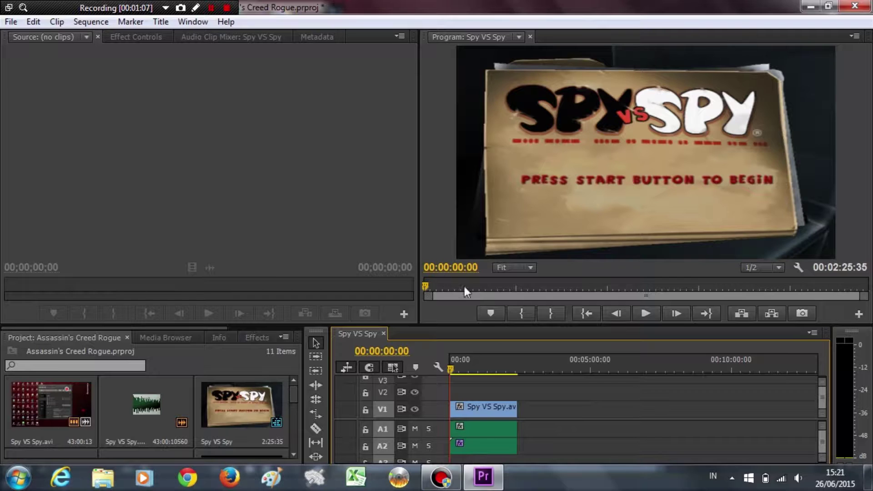
# Verify Sequence Settings keep Custom mode, 60 fps timebase, 60fps Timecode and I-Frame Only MPEG previews.
pyautogui.click(103, 23)
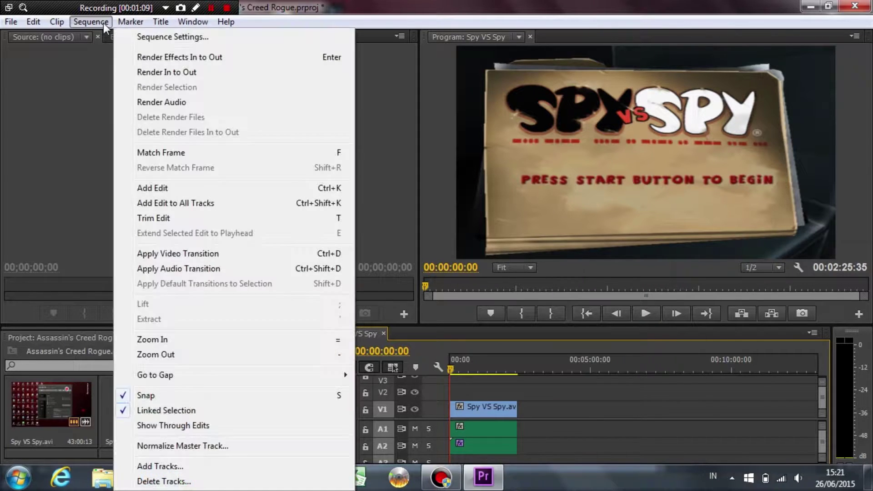
pyautogui.click(137, 38)
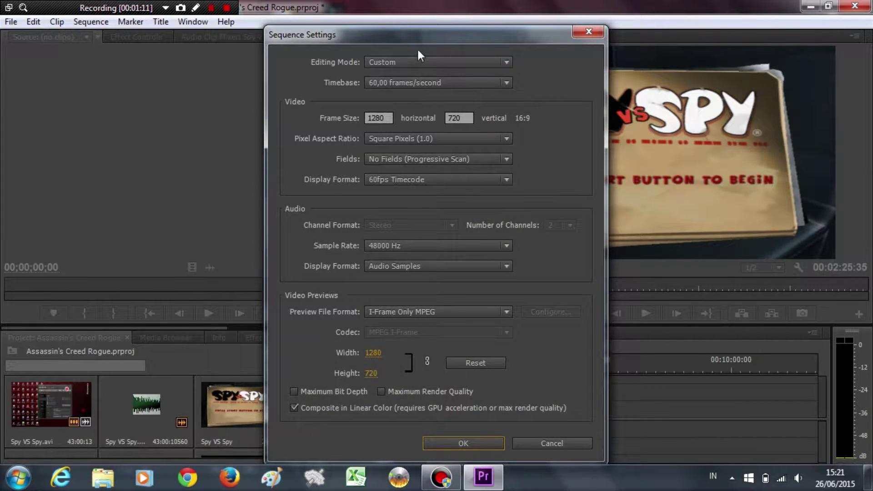
pyautogui.click(416, 61)
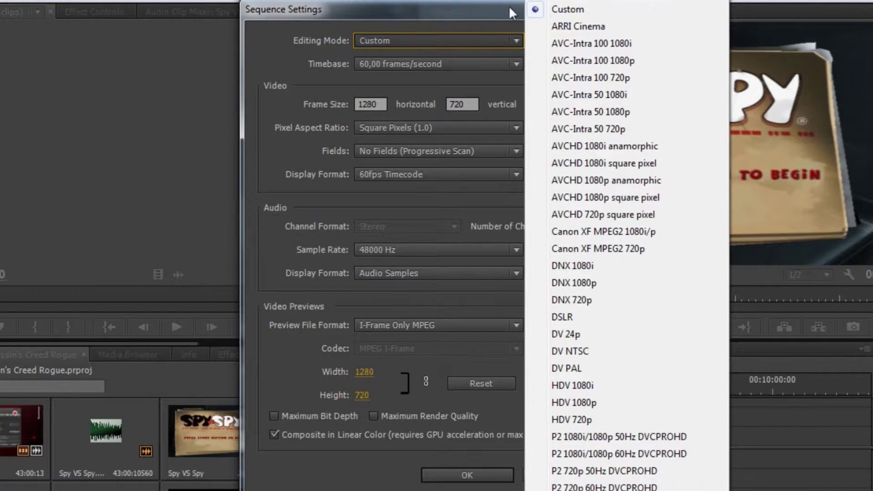
pyautogui.click(388, 39)
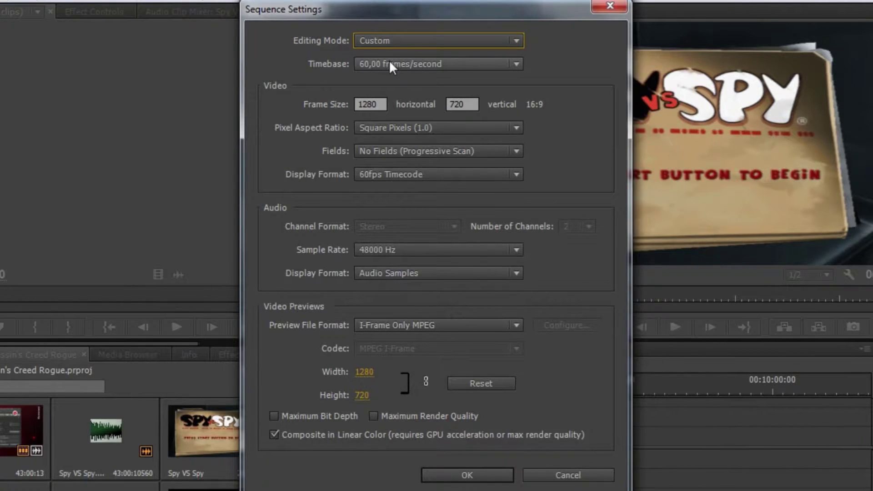
pyautogui.click(394, 61)
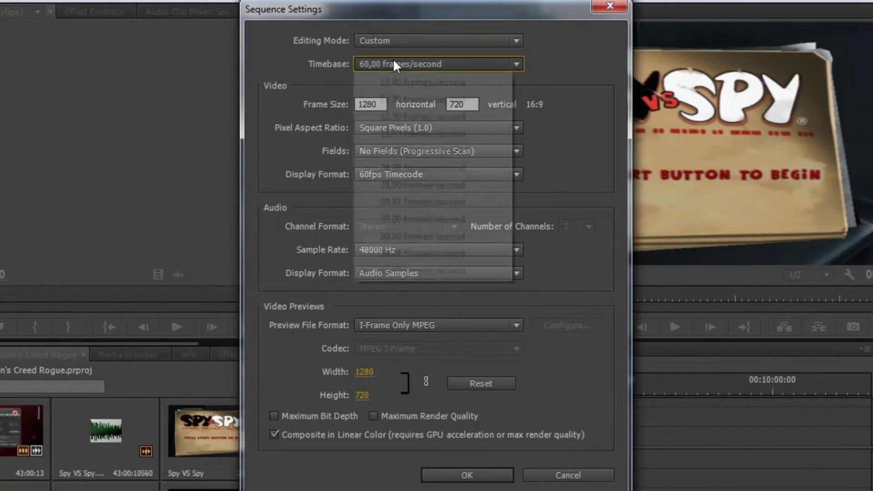
pyautogui.click(413, 62)
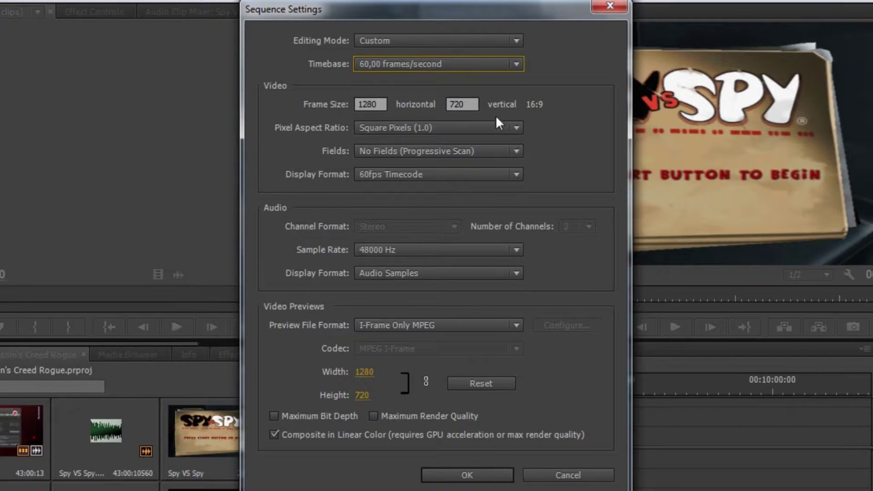
pyautogui.click(432, 174)
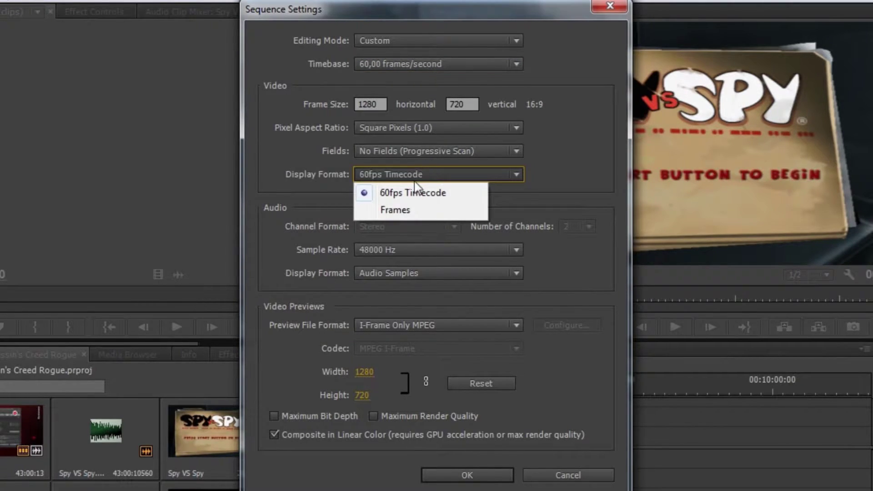
pyautogui.click(384, 193)
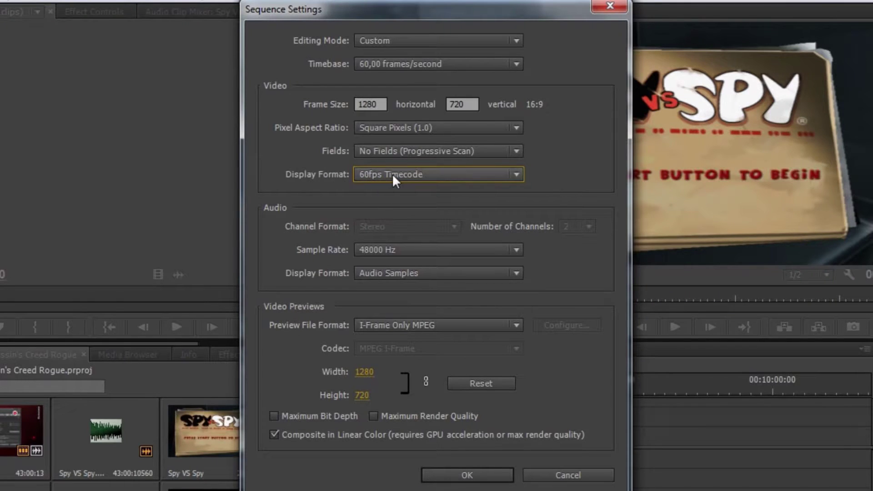
pyautogui.click(414, 324)
pyautogui.click(415, 329)
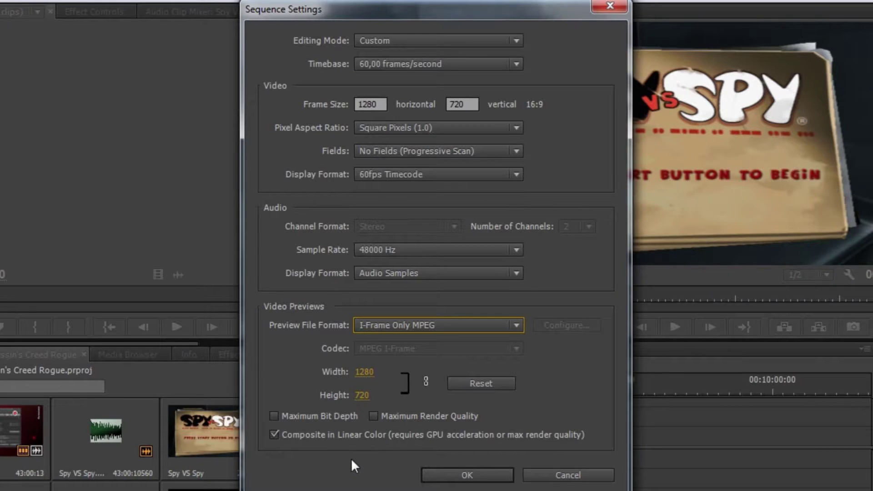
pyautogui.click(459, 473)
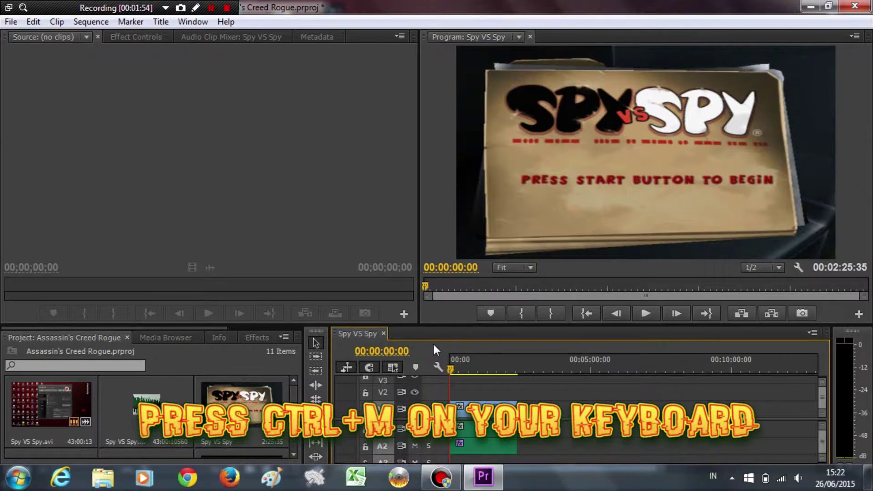
# Open Export Settings with Ctrl+M and review the Spy VS Spy.mp4 save location, leaving it unchanged.
pyautogui.hotkey('ctrl', 'm')
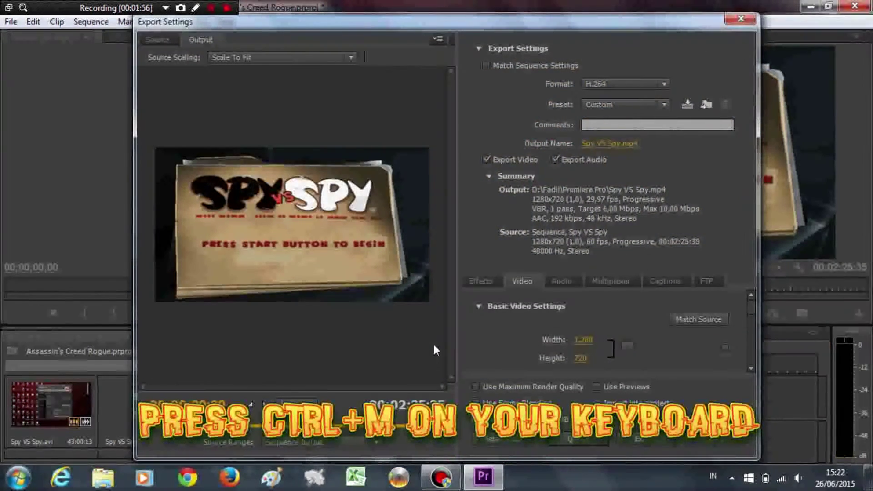
pyautogui.click(624, 141)
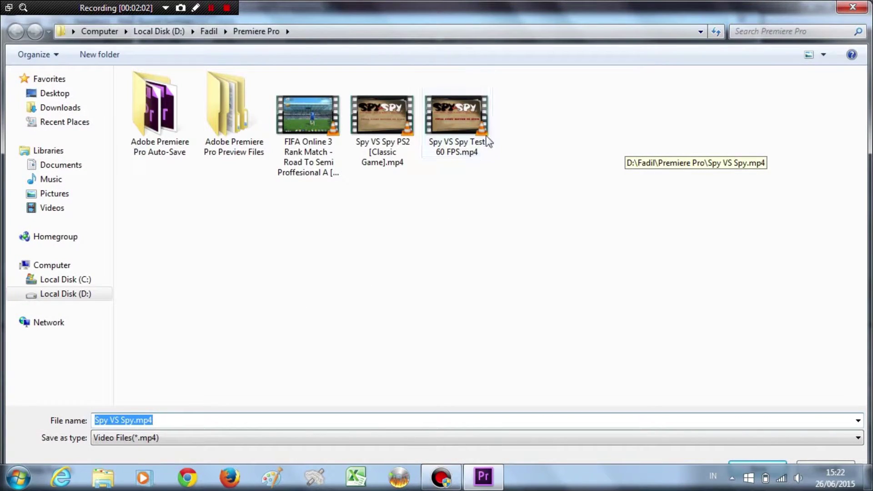
pyautogui.click(465, 182)
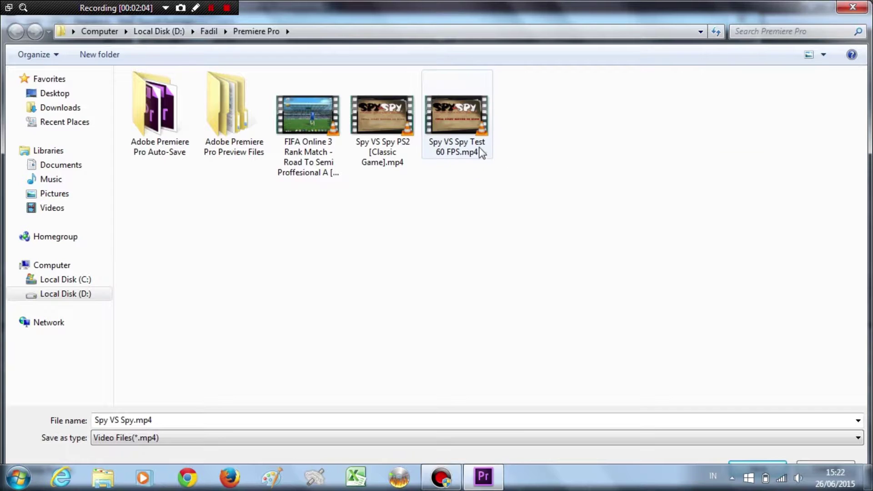
pyautogui.moveTo(466, 137)
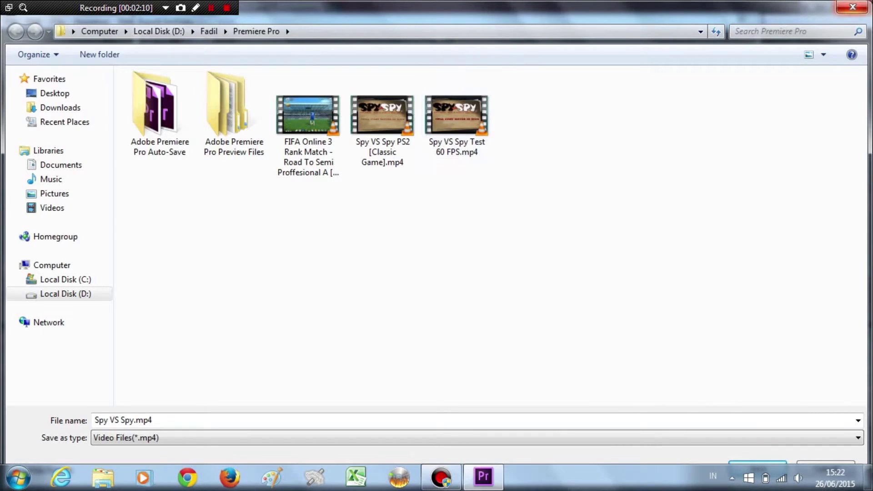
pyautogui.click(854, 6)
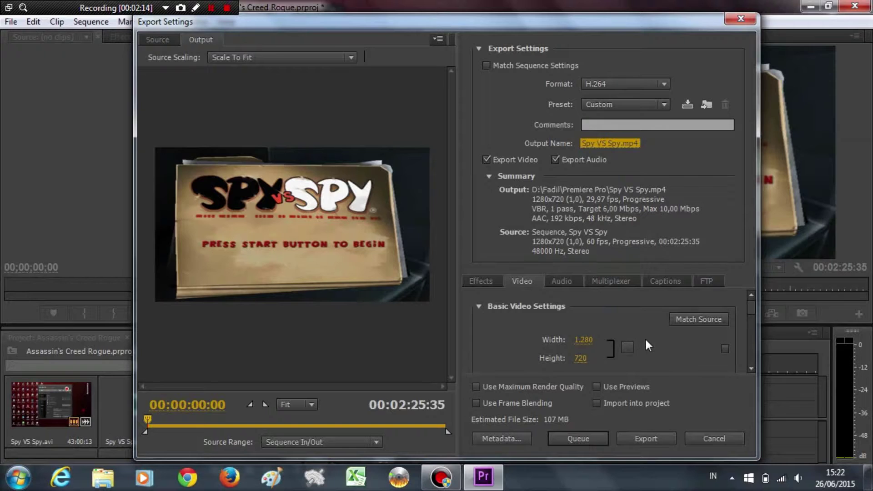
# Set the H.264 export level to 2.0.
pyautogui.scroll(-1, 647, 344)
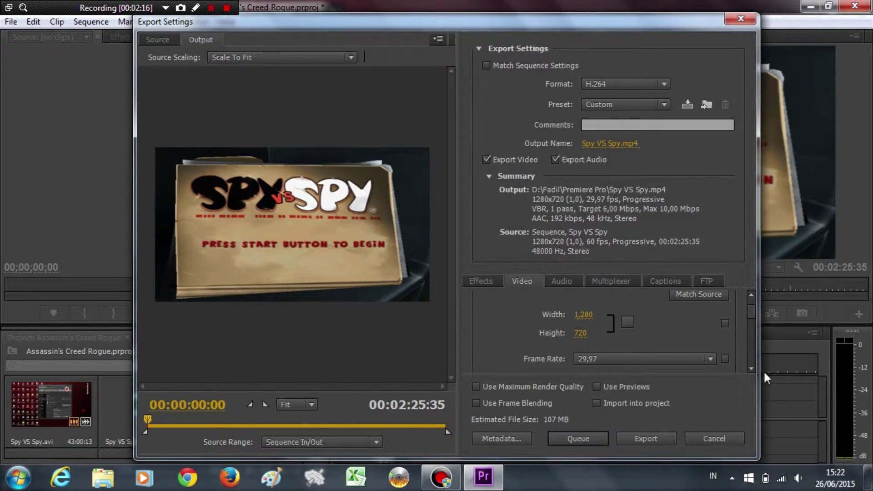
pyautogui.scroll(-4, 751, 372)
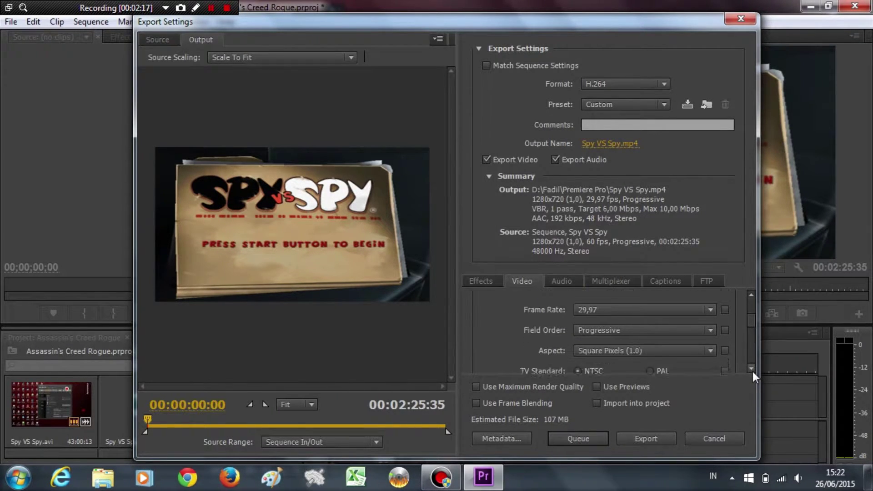
pyautogui.scroll(-3, 754, 370)
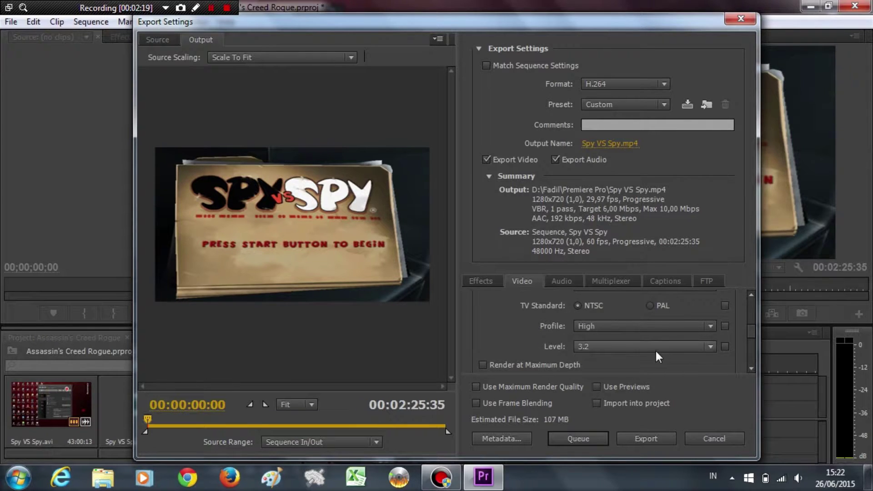
pyautogui.click(655, 348)
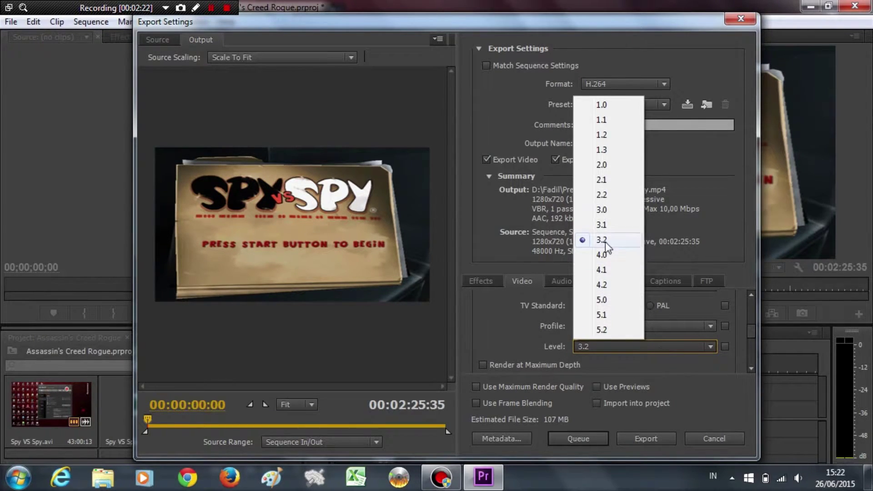
pyautogui.click(611, 165)
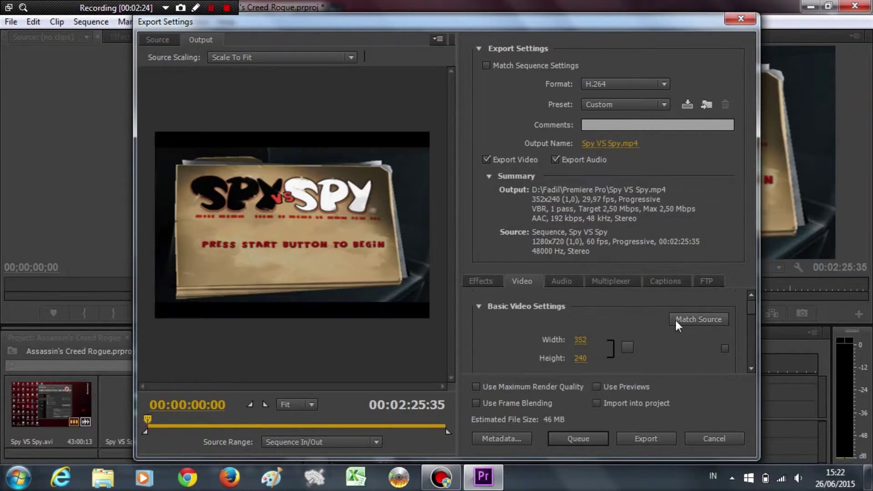
pyautogui.click(750, 368)
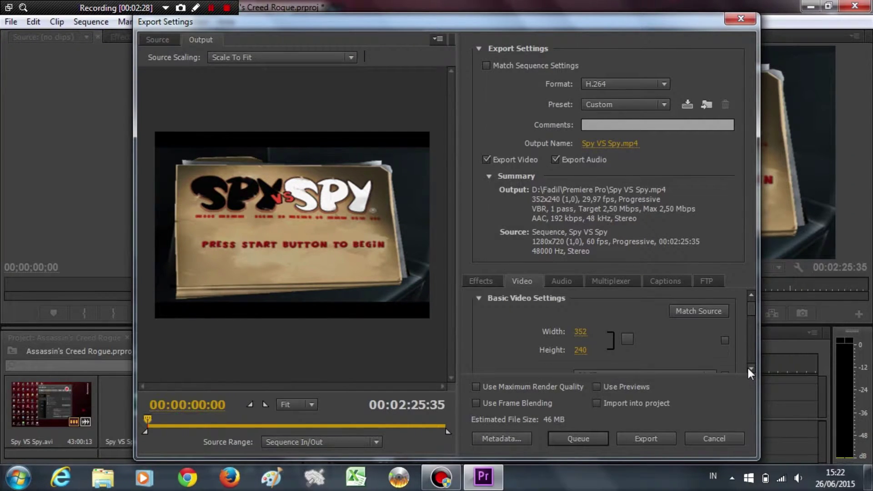
# Apply the Youtube HD 720p export preset.
pyautogui.click(636, 84)
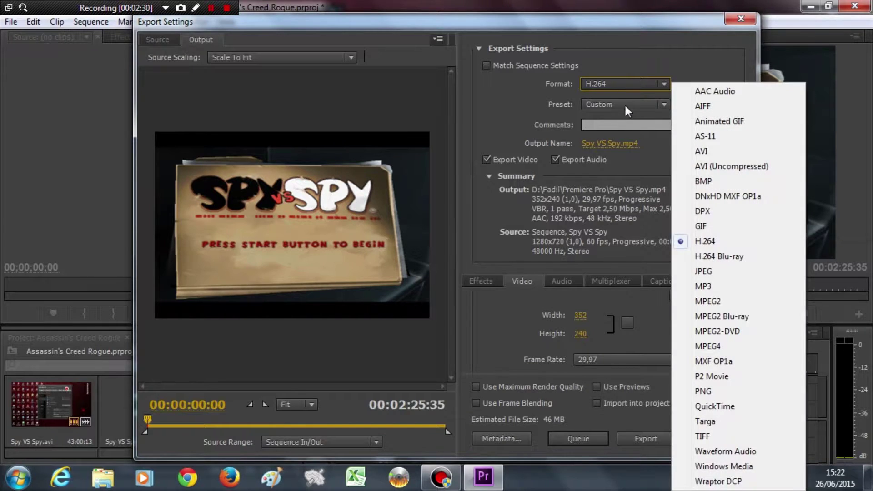
pyautogui.click(625, 104)
pyautogui.click(362, 44)
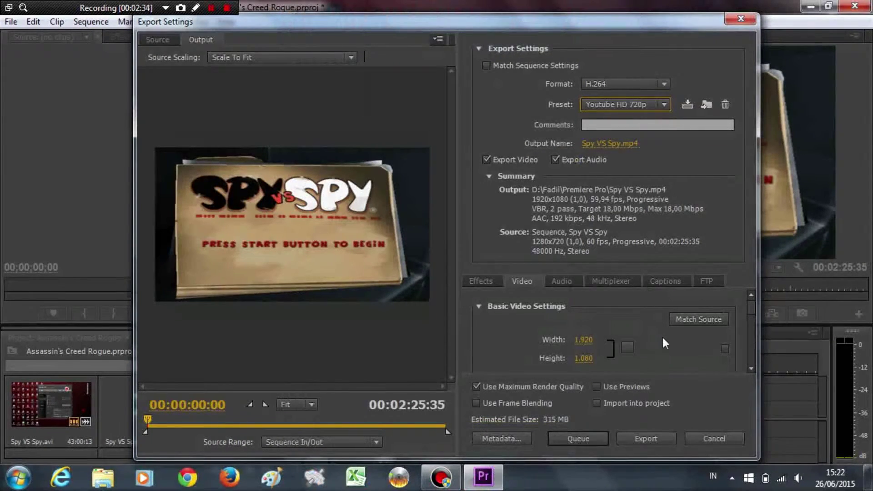
pyautogui.click(750, 368)
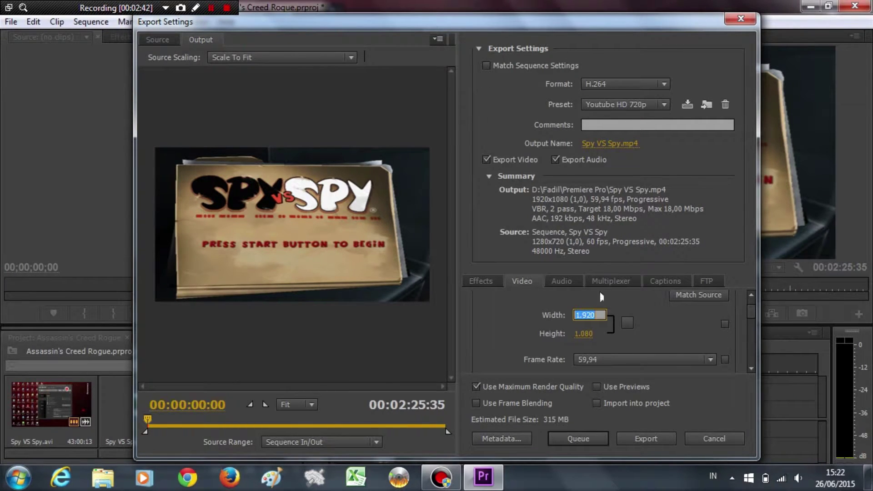
# Select the HD 720p 29.97 export preset for 1280x720 output.
pyautogui.click(626, 105)
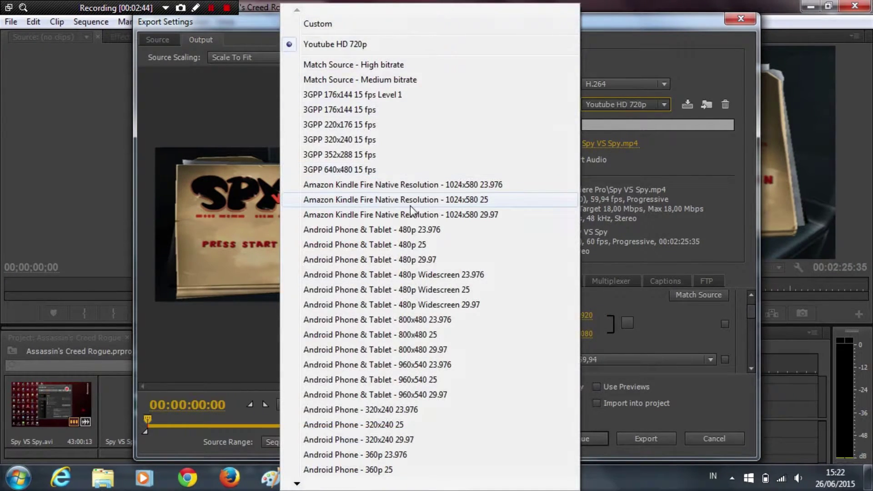
pyautogui.click(298, 483)
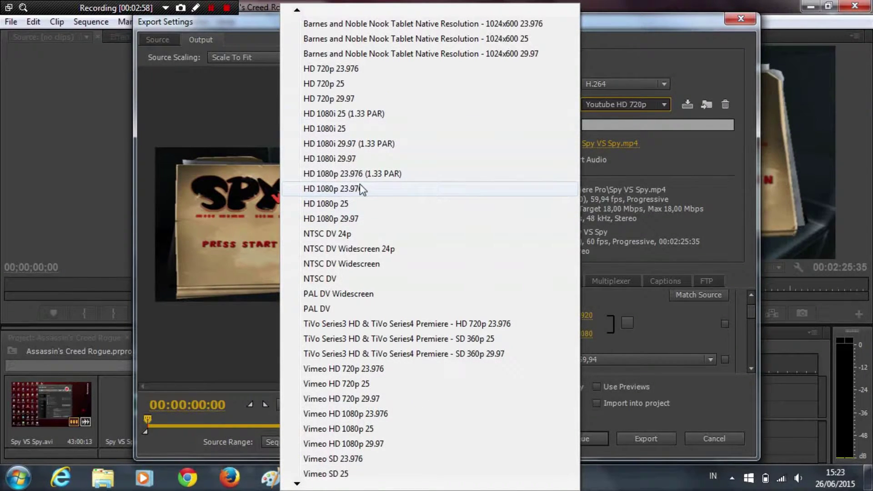
pyautogui.click(354, 97)
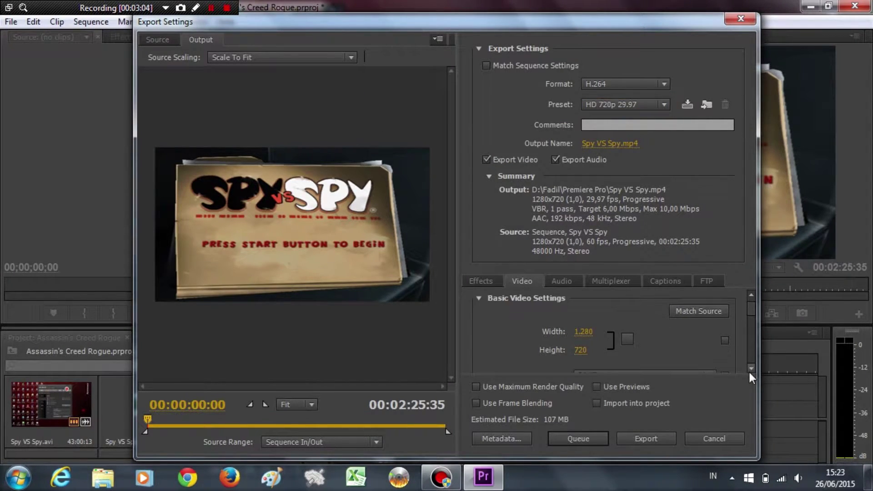
# Set the export frame rate to 60, keeping Progressive field order and Square Pixels.
pyautogui.scroll(-3, 748, 370)
pyautogui.click(620, 315)
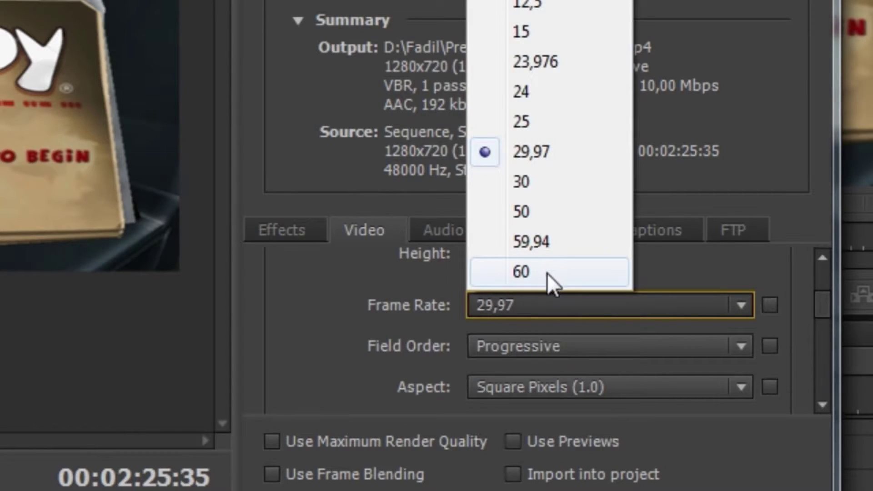
pyautogui.click(549, 272)
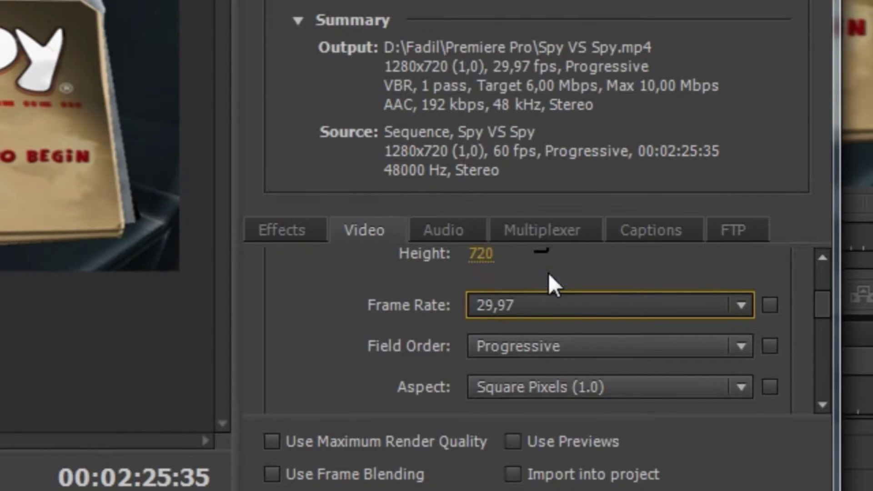
pyautogui.click(672, 353)
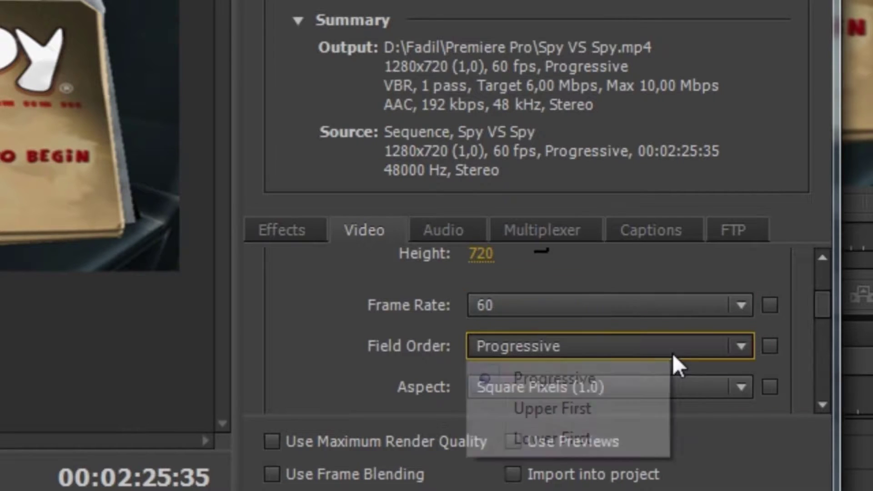
pyautogui.click(672, 353)
pyautogui.click(647, 384)
pyautogui.click(646, 384)
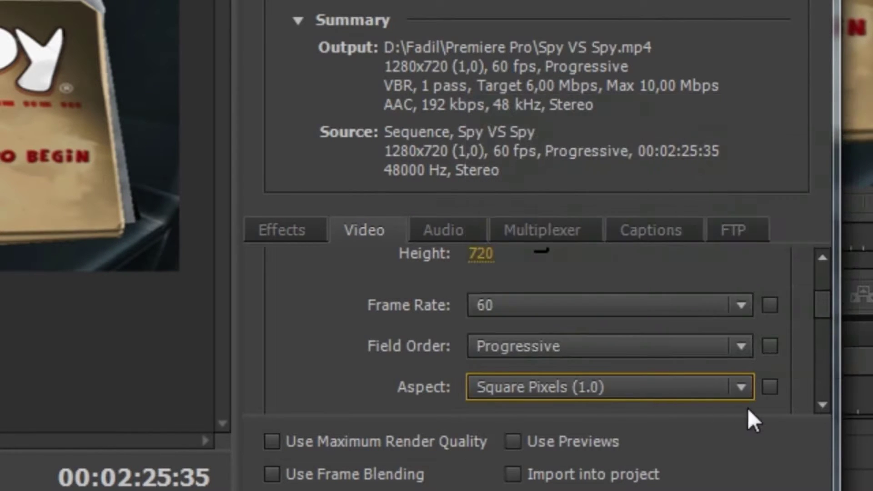
# Change the H.264 encoding profile to High.
pyautogui.scroll(-5, 814, 404)
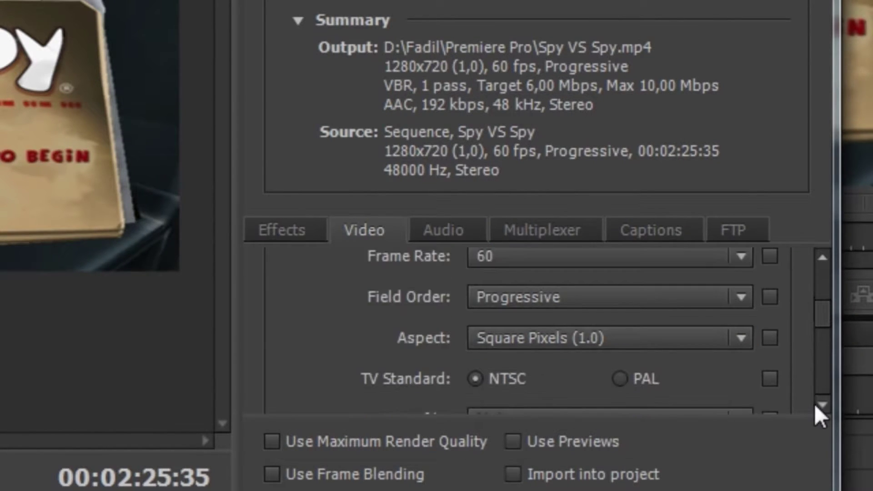
pyautogui.scroll(-2, 814, 403)
pyautogui.click(565, 320)
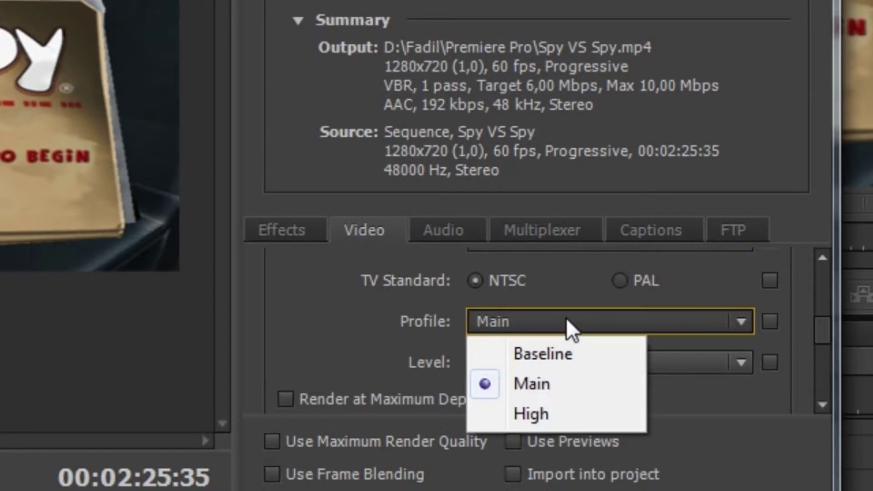
pyautogui.click(551, 407)
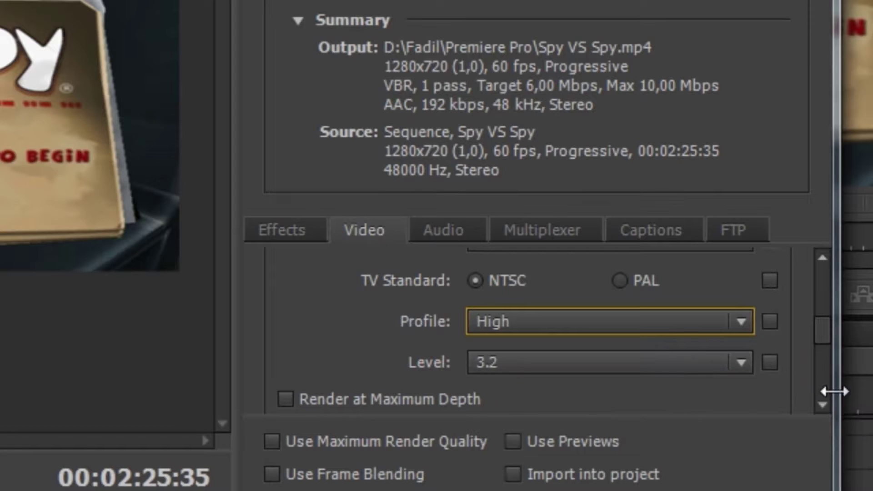
pyautogui.click(821, 404)
pyautogui.scroll(-5, 820, 405)
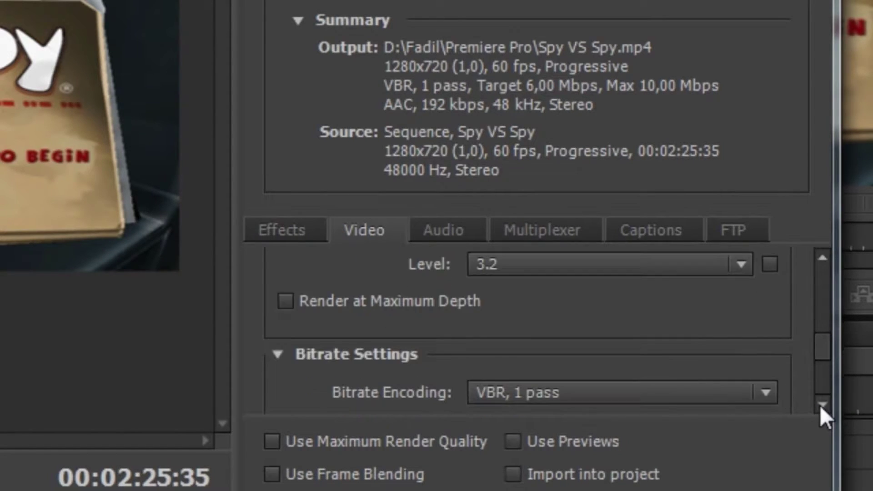
pyautogui.scroll(-2, 819, 405)
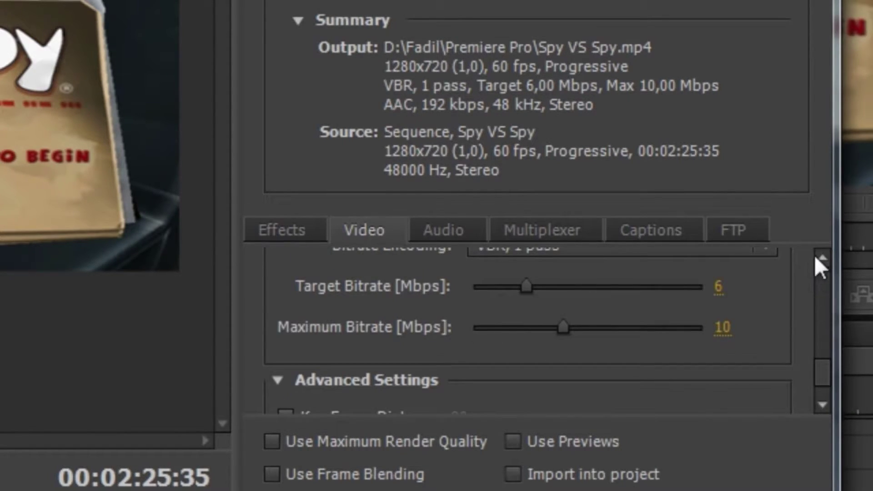
pyautogui.scroll(5, 815, 255)
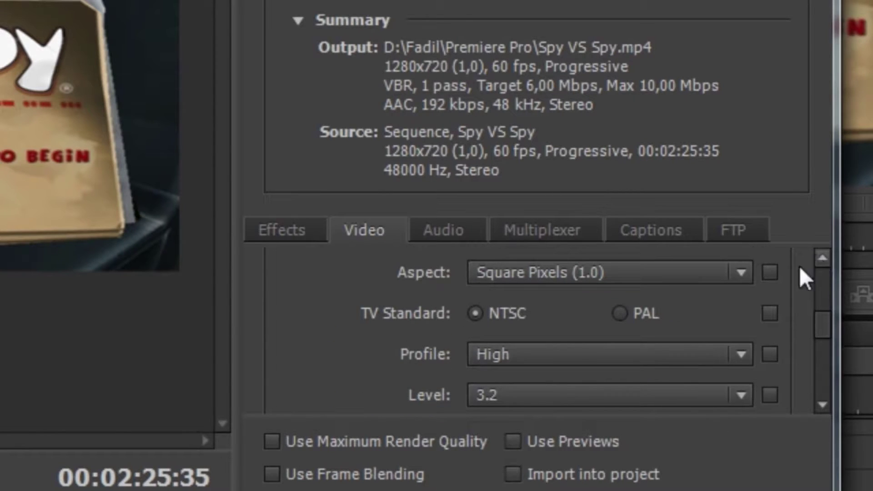
# Set the encoding level to 4.2, re-confirm 60 fps, and glance at the Audio settings.
pyautogui.click(662, 395)
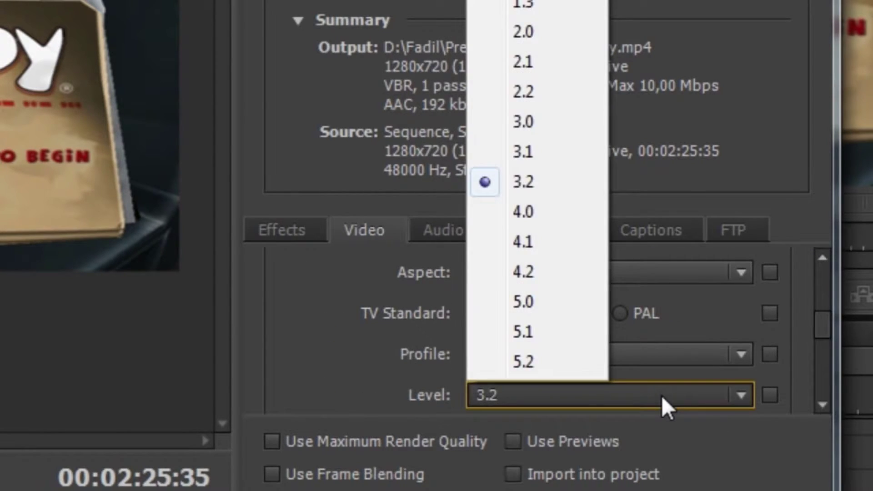
pyautogui.click(557, 272)
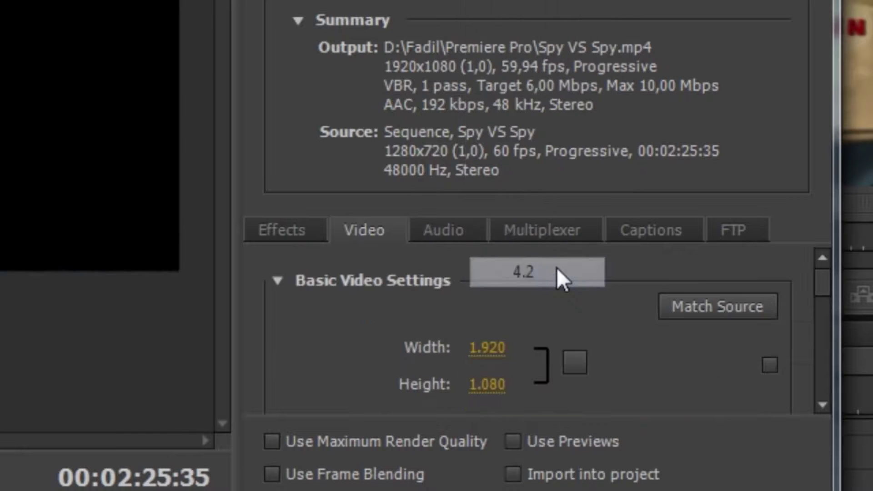
pyautogui.scroll(-3, 817, 407)
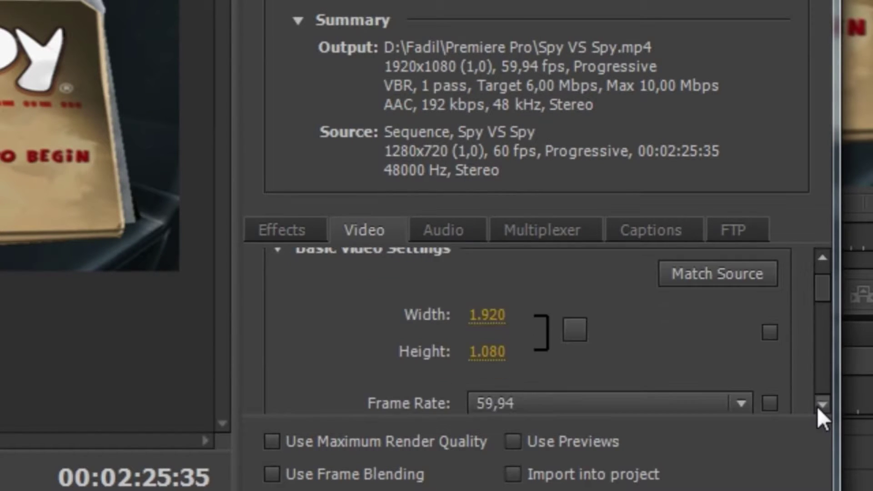
pyautogui.click(817, 405)
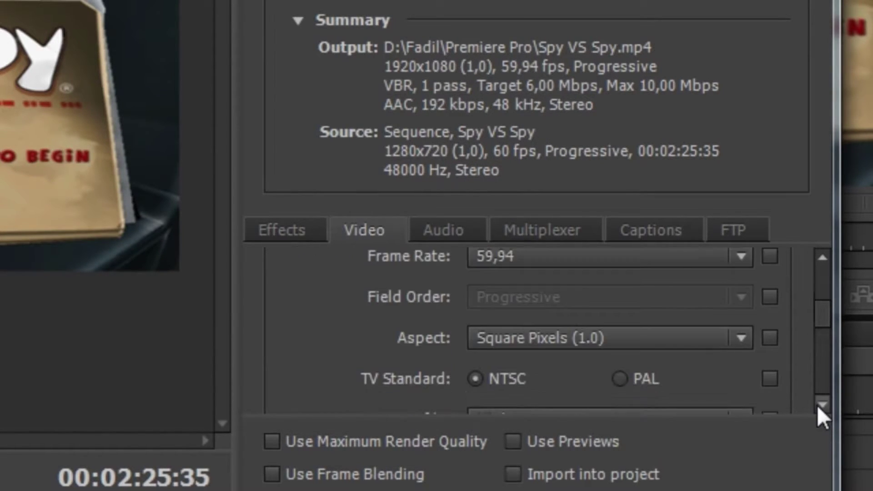
pyautogui.click(560, 257)
pyautogui.scroll(-3, 544, 304)
pyautogui.click(544, 305)
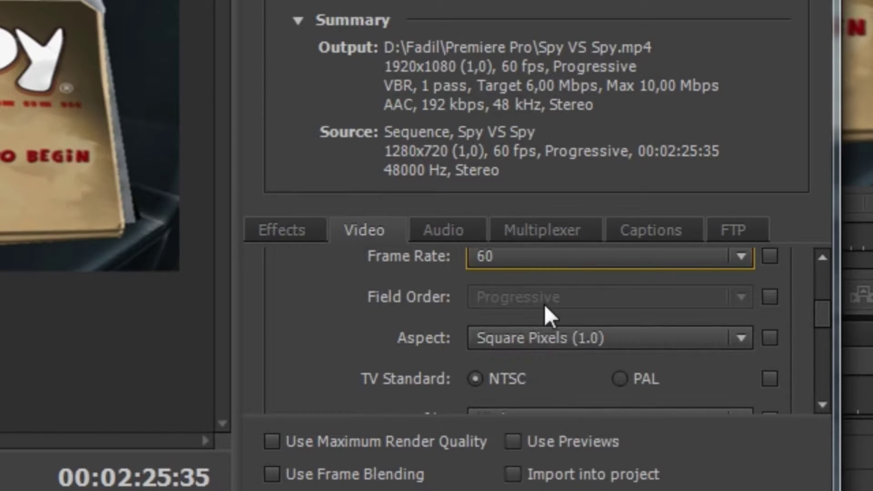
pyautogui.click(463, 234)
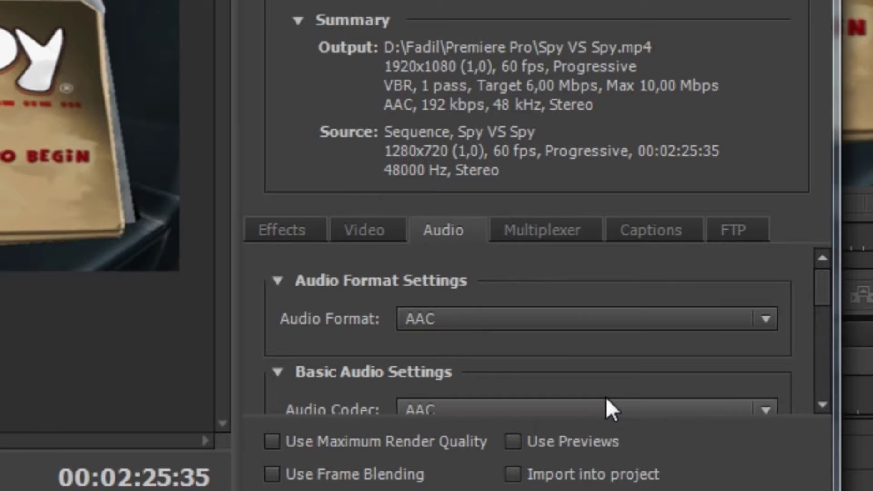
pyautogui.click(382, 236)
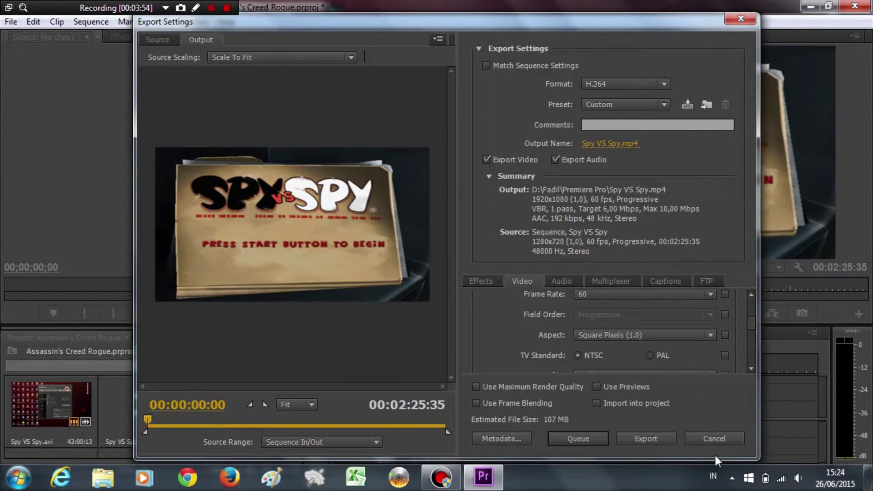
# Cancel the export and quit Premiere Pro without saving the project.
pyautogui.click(697, 438)
pyautogui.hotkey('ctrl', 'q')
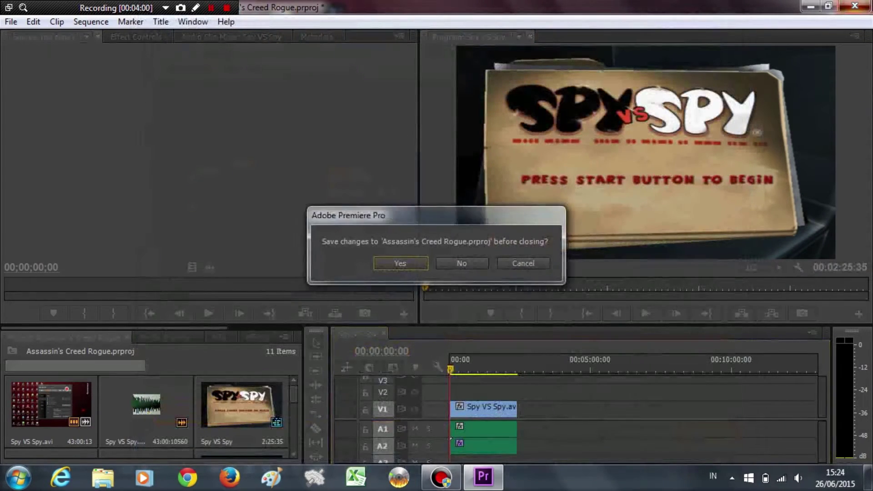
pyautogui.click(465, 255)
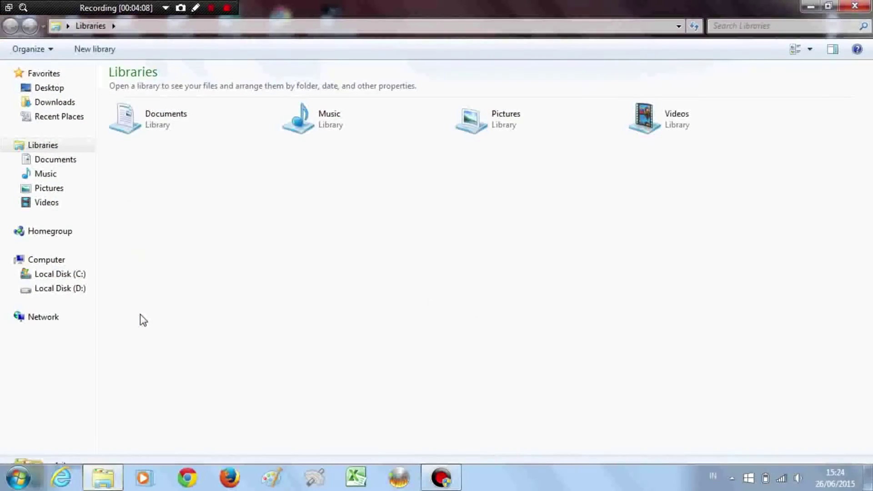
# Browse to D:\Fadil\Premiere Pro and open Spy VS Spy Test 60 FPS.mp4.
pyautogui.click(66, 291)
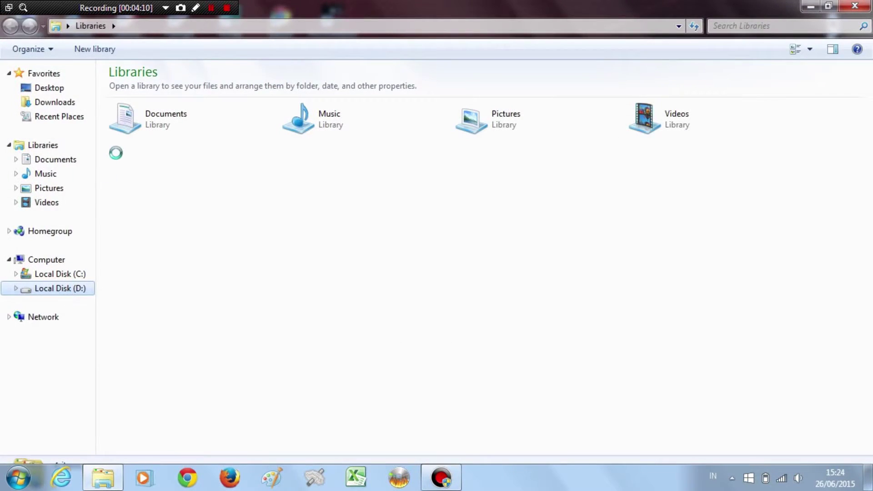
pyautogui.doubleClick(184, 104)
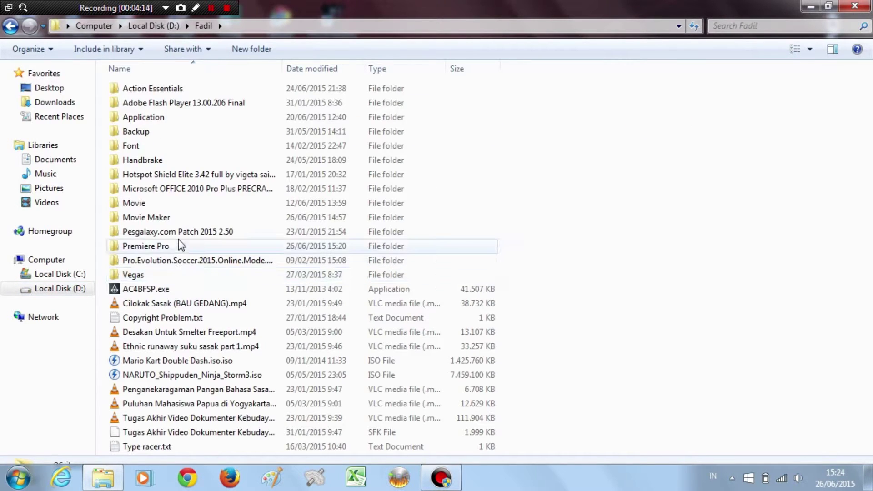
pyautogui.doubleClick(178, 241)
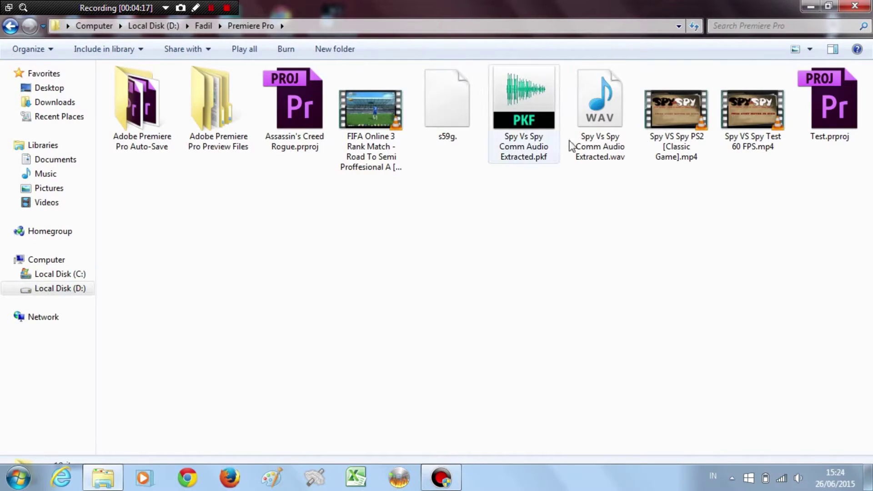
pyautogui.click(734, 145)
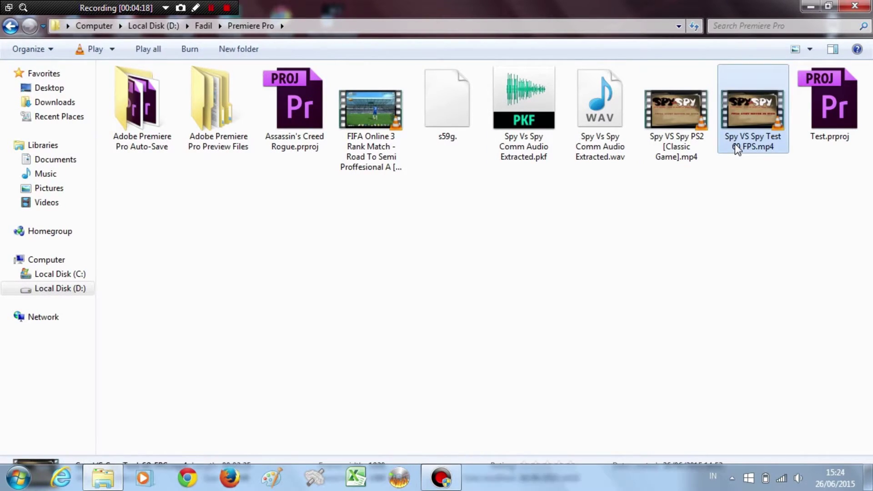
pyautogui.doubleClick(754, 128)
# Check the MP4's Details properties showing 1920x1080 at 60 frames/second, then close them.
pyautogui.rightClick(754, 131)
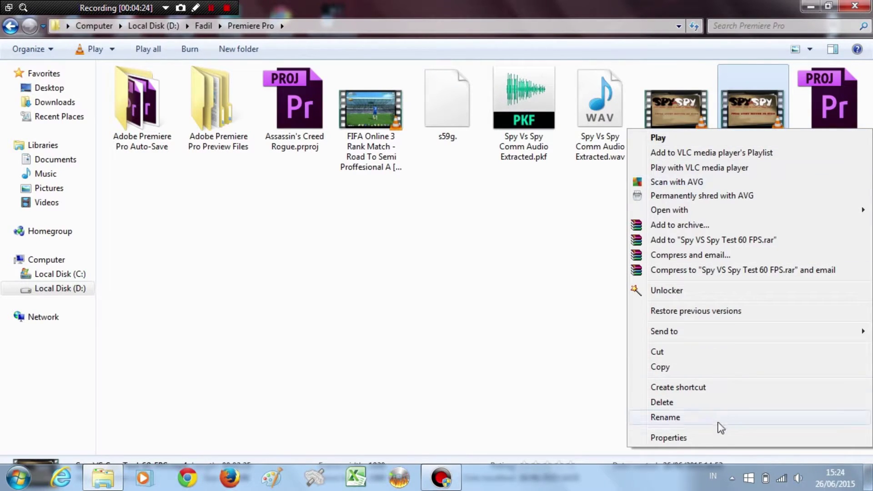
pyautogui.click(703, 437)
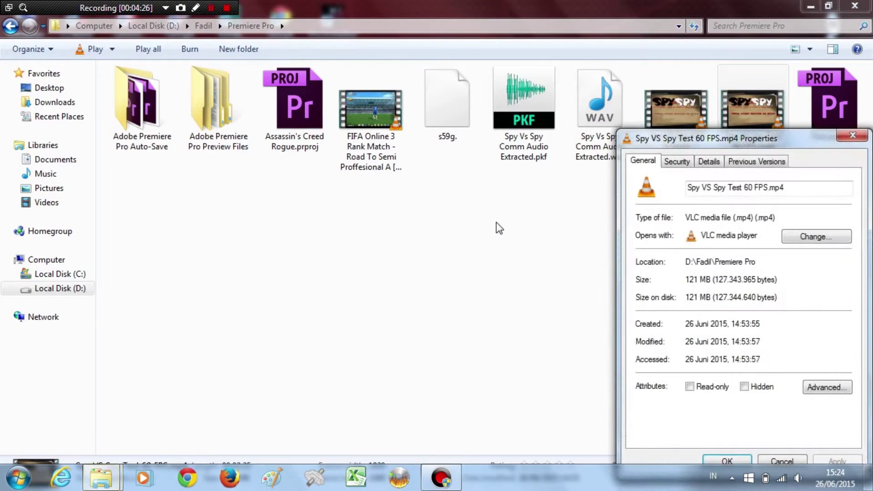
pyautogui.moveTo(708, 145); pyautogui.dragTo(452, 54)
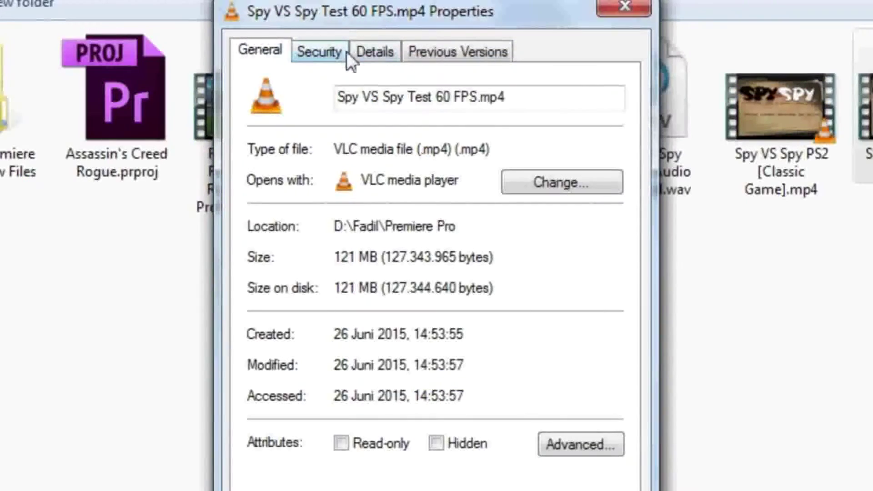
pyautogui.click(366, 56)
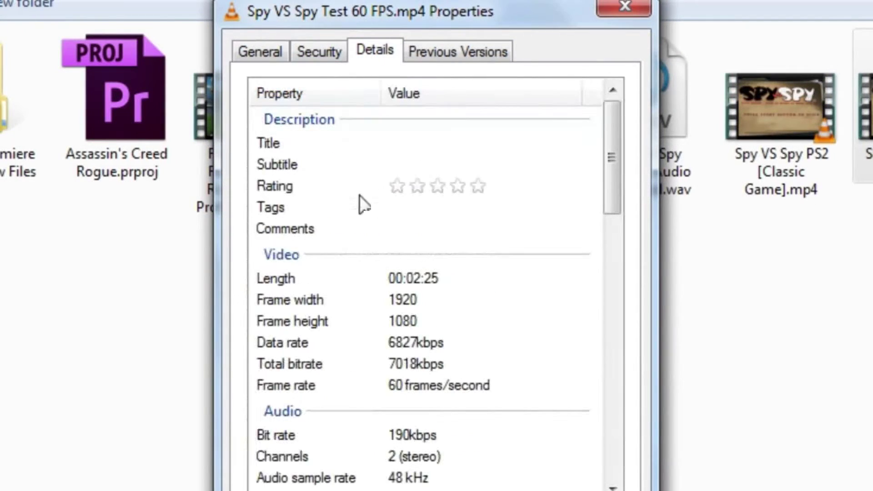
pyautogui.click(432, 402)
pyautogui.click(380, 392)
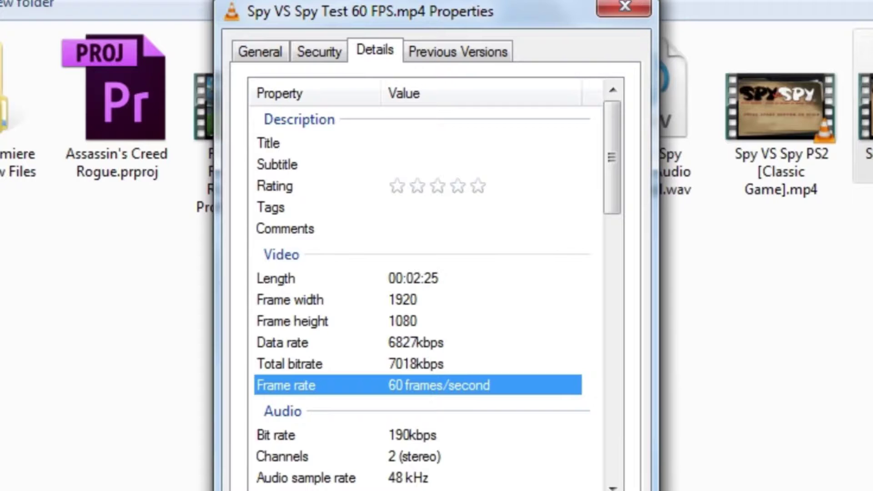
pyautogui.click(439, 489)
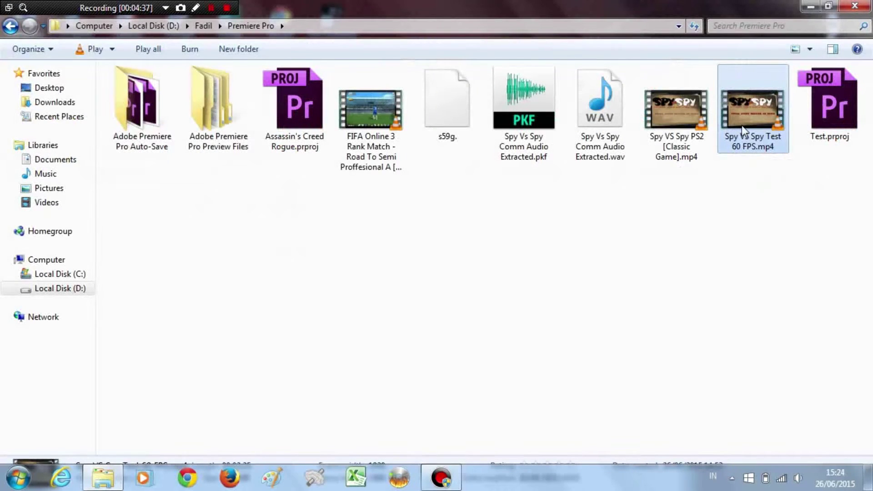
pyautogui.doubleClick(742, 126)
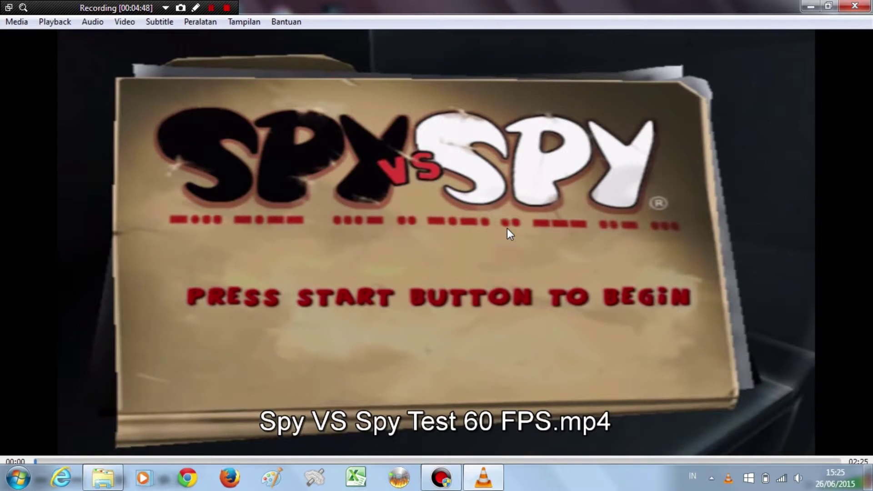
pyautogui.doubleClick(506, 229)
pyautogui.moveTo(304, 143)
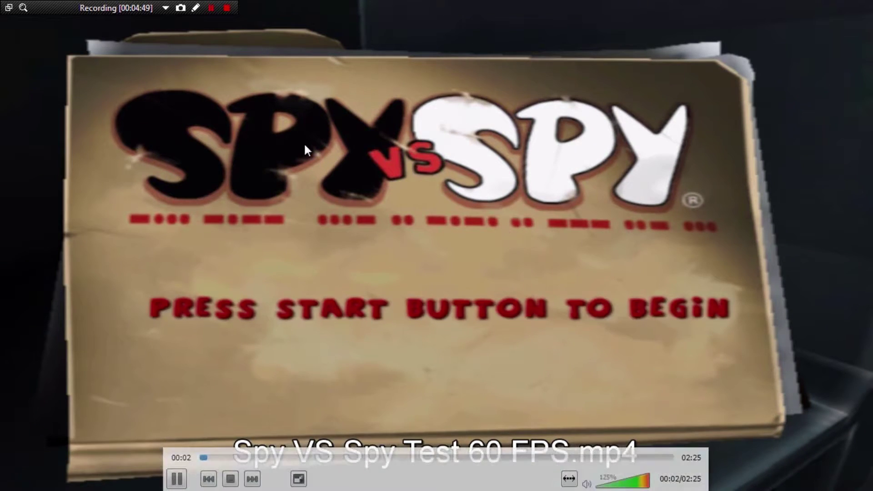
pyautogui.doubleClick(512, 267)
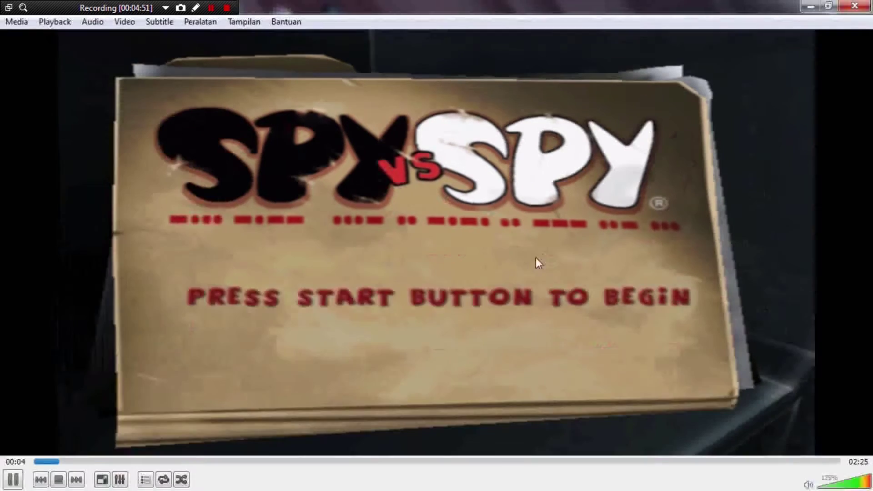
pyautogui.click(863, 4)
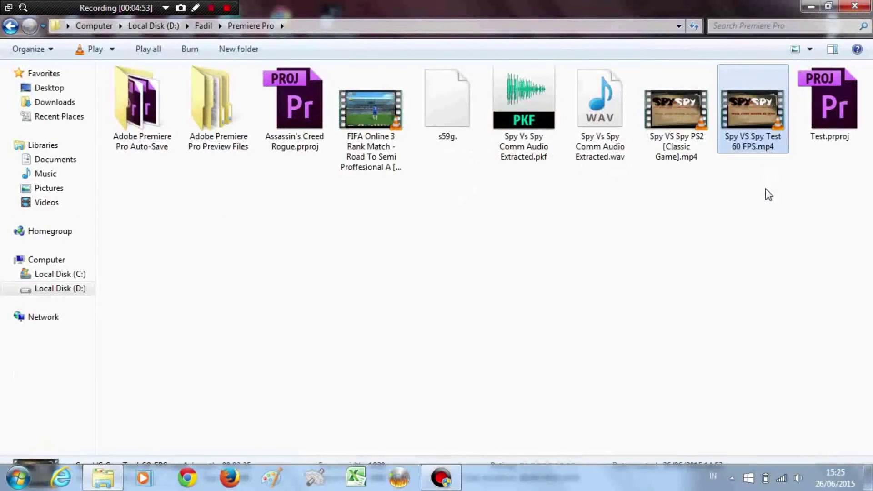
# Confirm the exported MP4 is 1920x1080, 60 fps, 121 MB, then close the folder window.
pyautogui.rightClick(732, 126)
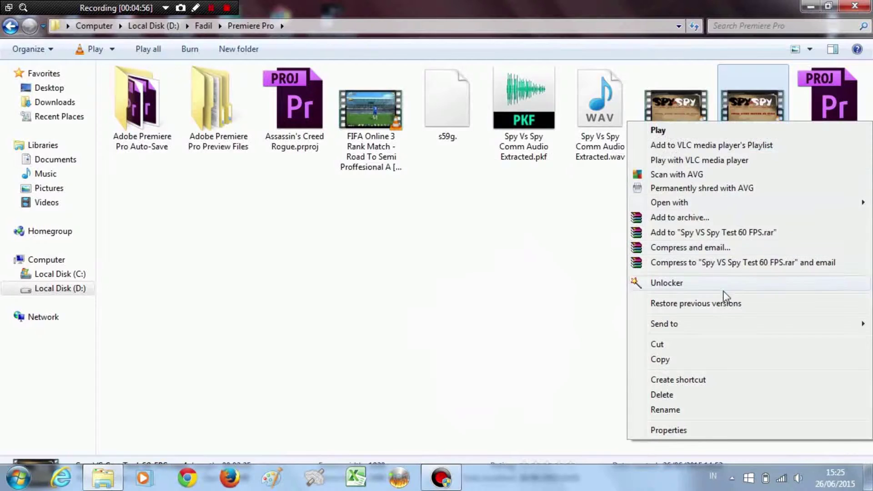
pyautogui.click(692, 430)
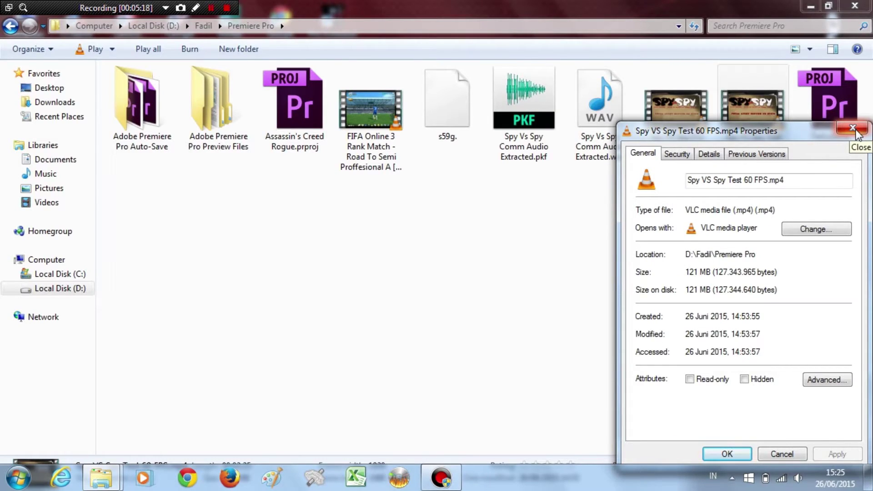
pyautogui.click(706, 155)
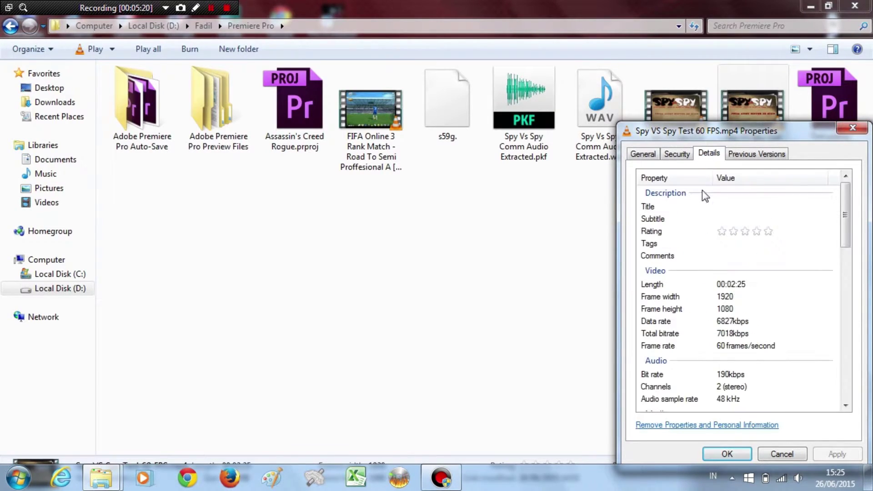
pyautogui.click(848, 132)
pyautogui.click(854, 6)
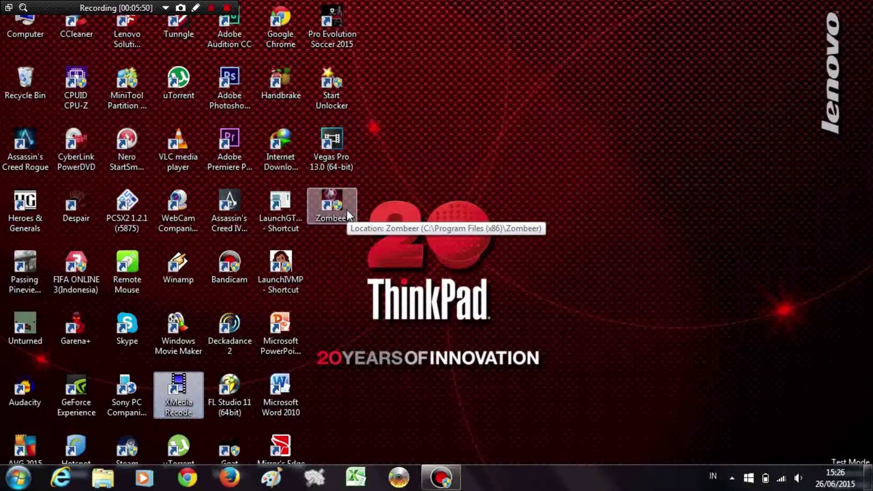
# Launch XMedia Recode, closing the duplicate window and hiding the screen recorder's toolbar.
pyautogui.doubleClick(176, 390)
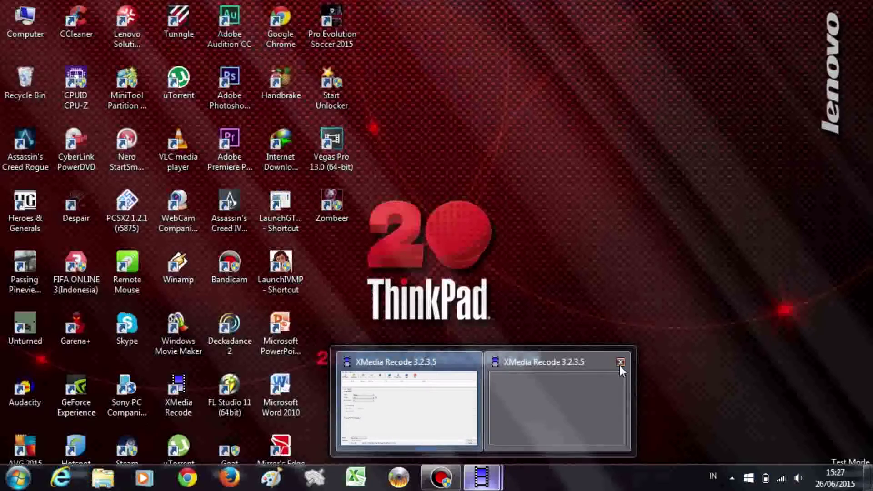
pyautogui.click(619, 364)
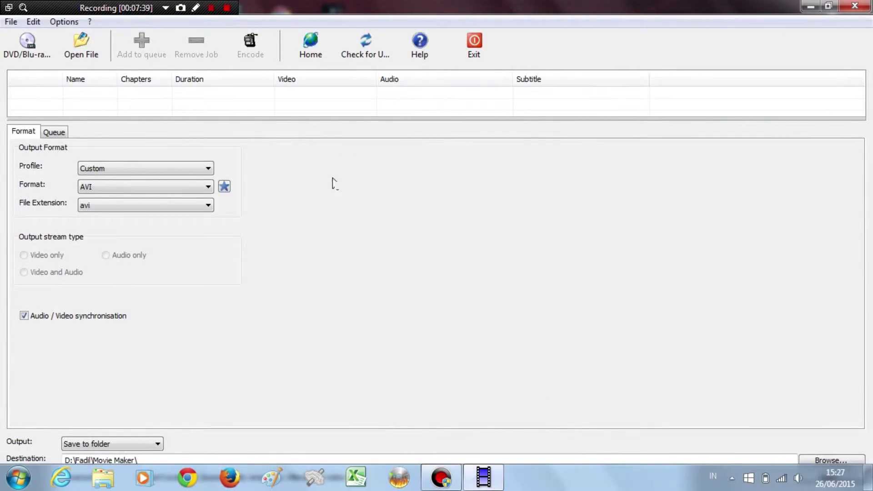
pyautogui.click(165, 8)
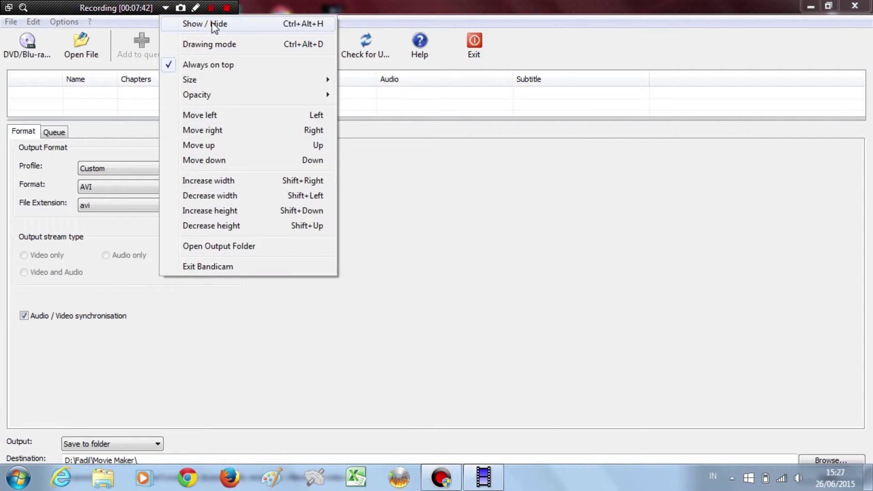
pyautogui.click(195, 23)
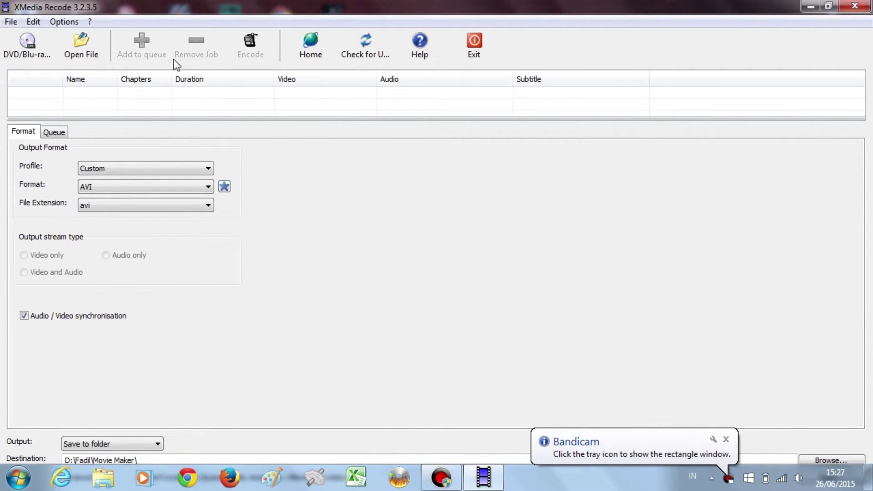
# Choose the YouTube output profile and list its presets, including 1280x720 HD (mp4).
pyautogui.click(170, 168)
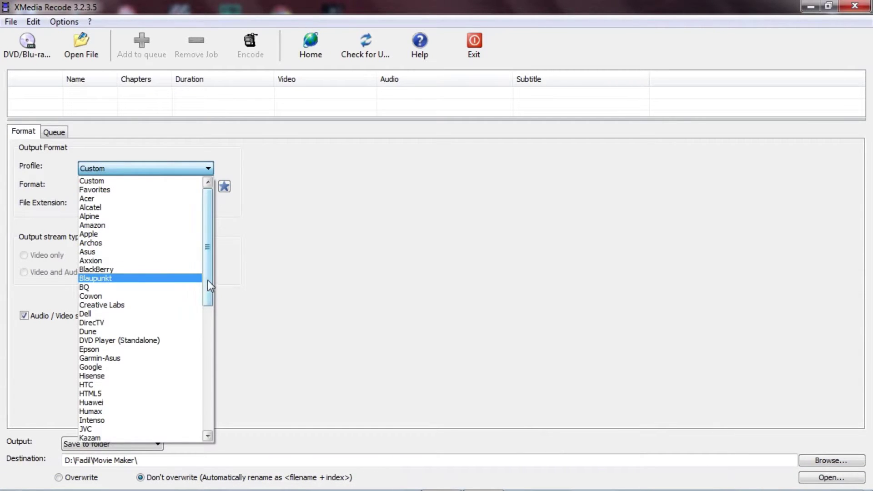
pyautogui.moveTo(208, 280); pyautogui.dragTo(198, 260)
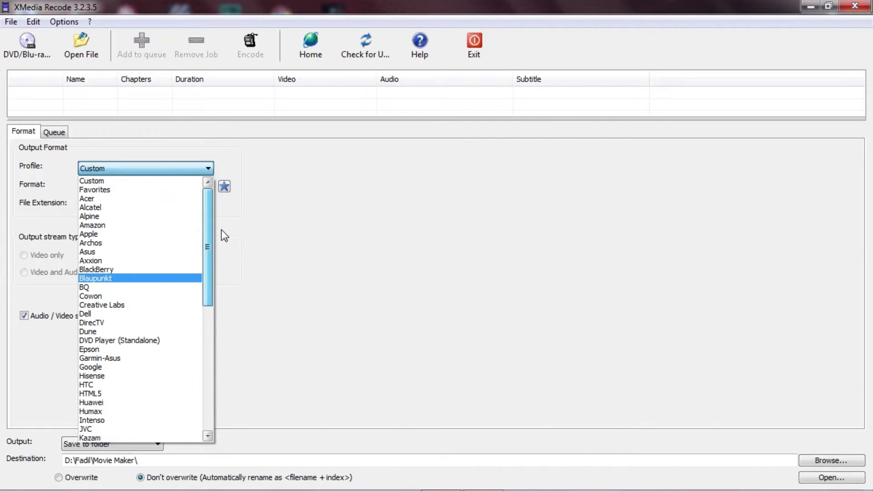
pyautogui.moveTo(208, 215); pyautogui.dragTo(201, 342)
pyautogui.click(108, 429)
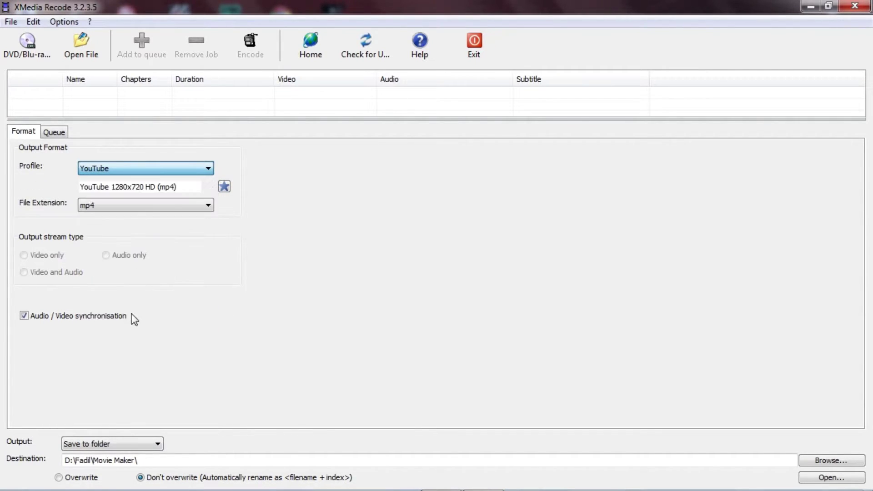
pyautogui.click(209, 168)
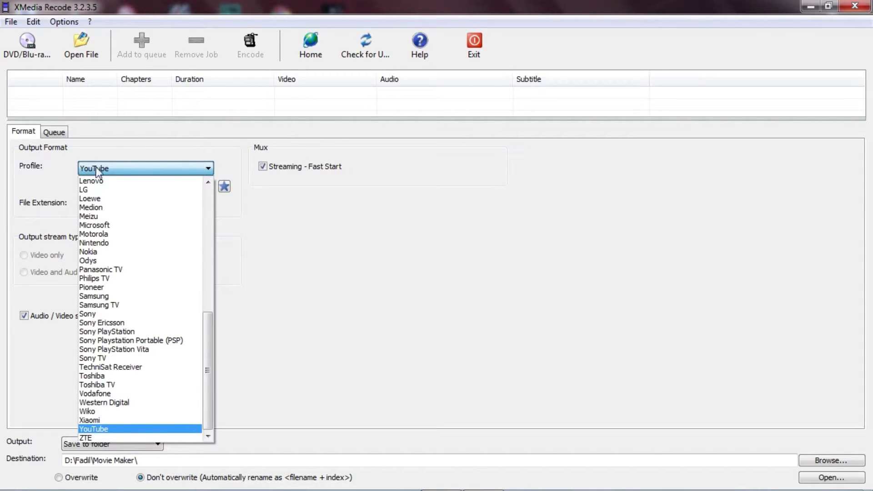
pyautogui.click(133, 168)
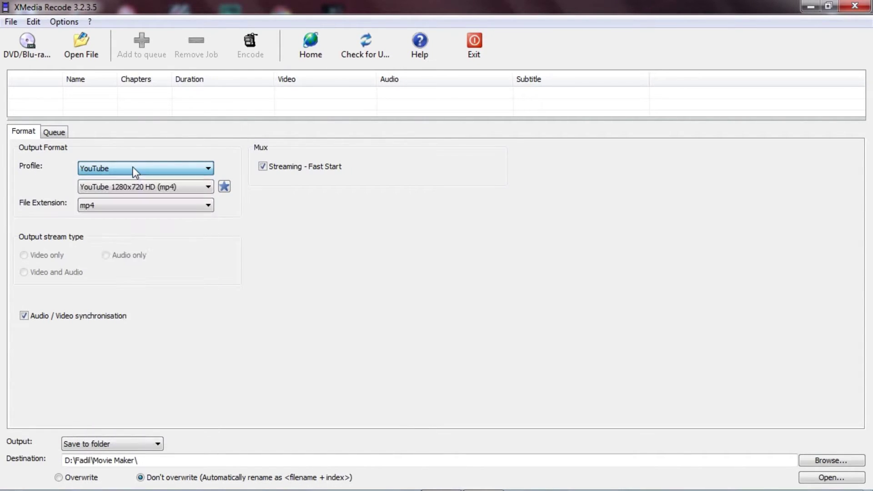
pyautogui.click(172, 188)
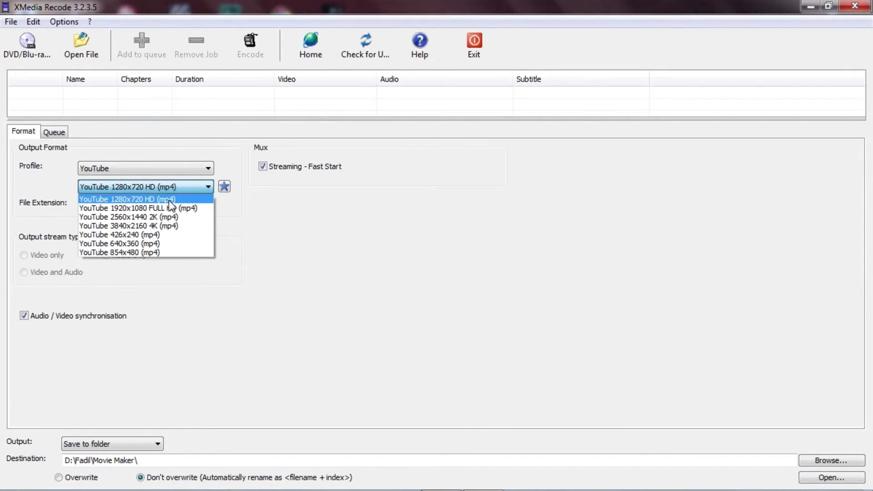
pyautogui.click(182, 200)
pyautogui.click(192, 189)
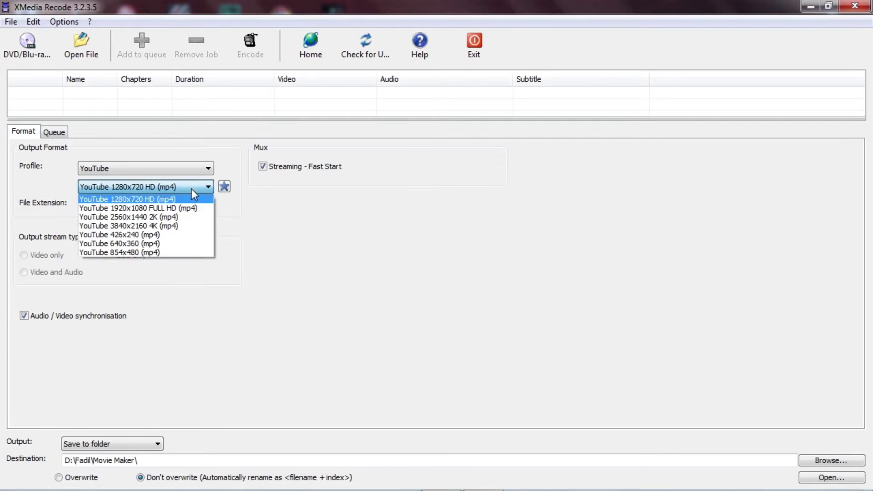
pyautogui.click(163, 210)
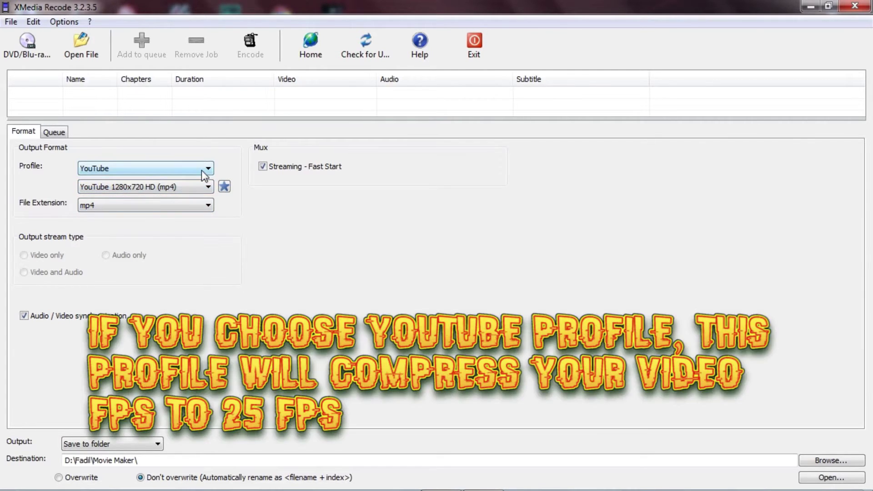
pyautogui.click(203, 175)
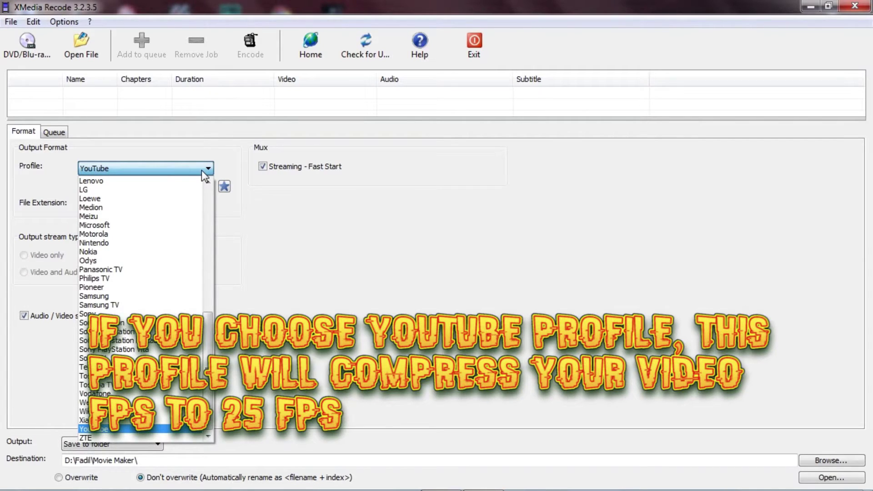
pyautogui.click(203, 173)
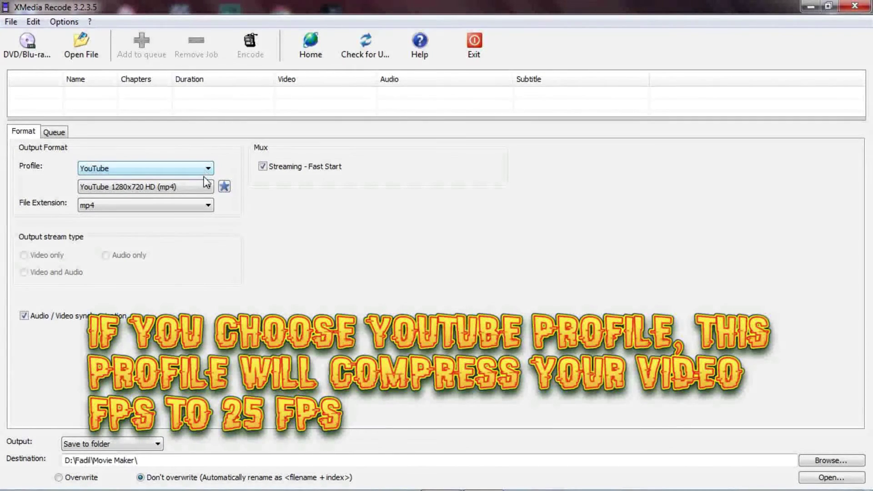
pyautogui.click(180, 177)
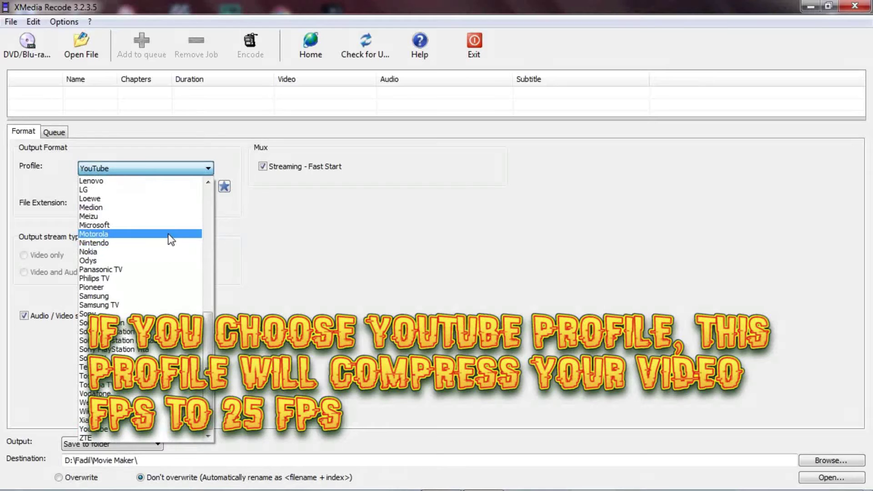
pyautogui.scroll(6, 173, 243)
pyautogui.scroll(2, 171, 240)
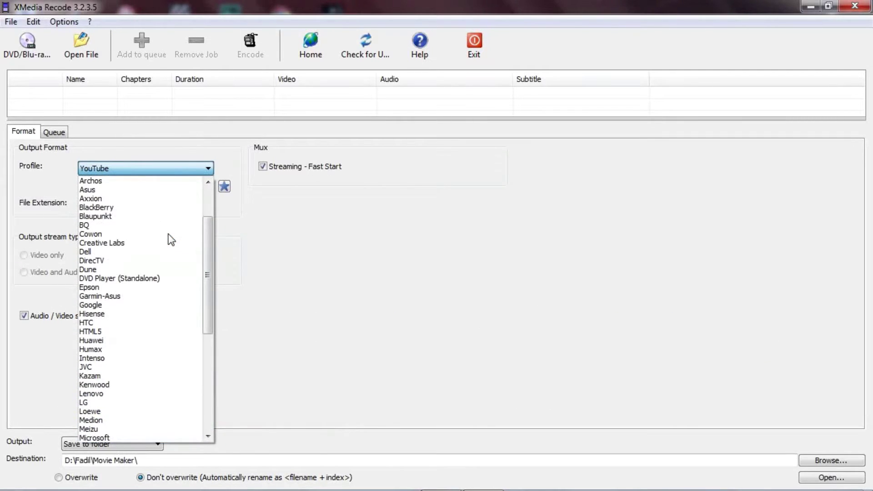
pyautogui.scroll(3, 172, 240)
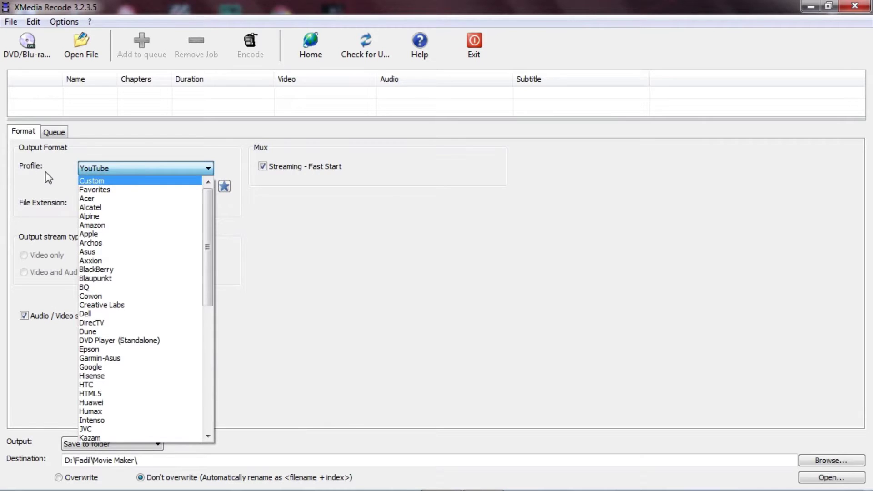
# Set the profile to Custom and keep AVI as the output format.
pyautogui.click(93, 180)
pyautogui.click(112, 194)
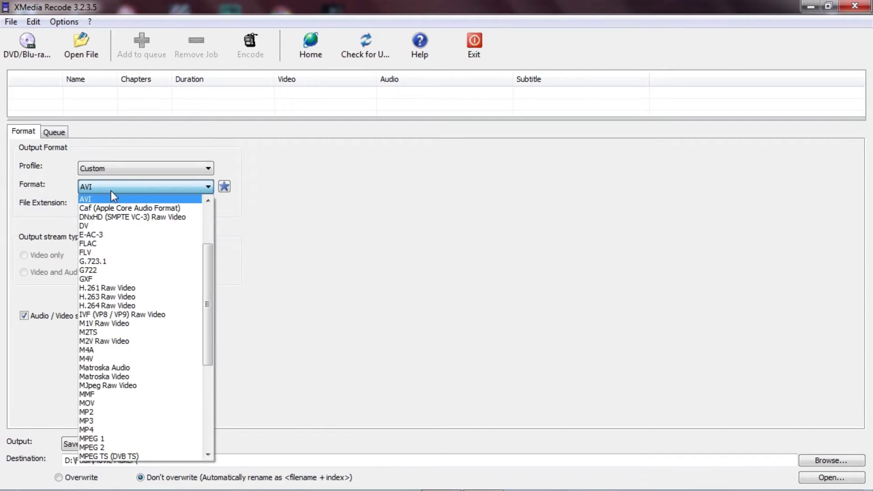
pyautogui.click(110, 191)
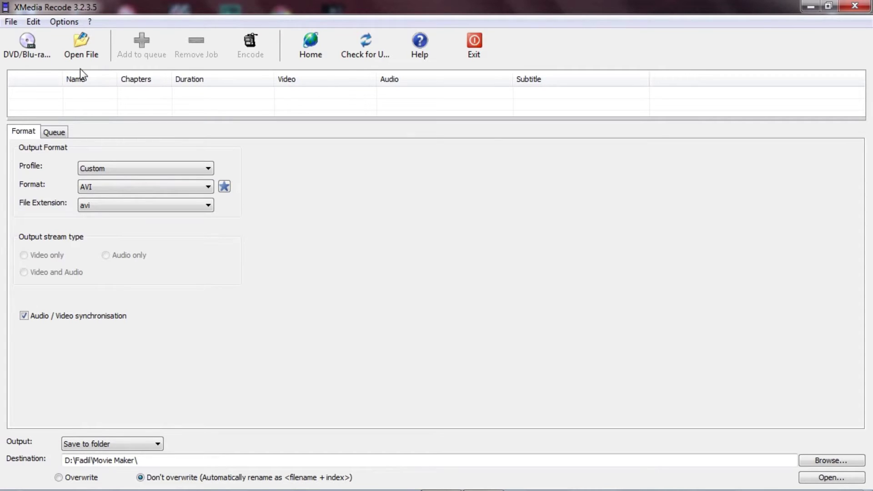
# Load Spy VS Spy Test 60 FPS.mp4, add it to the queue, and close XMedia Recode.
pyautogui.click(94, 42)
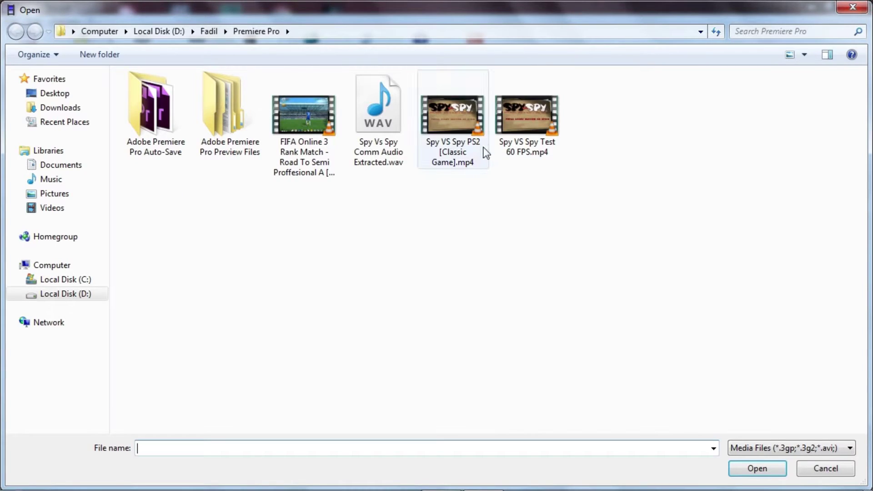
pyautogui.doubleClick(525, 127)
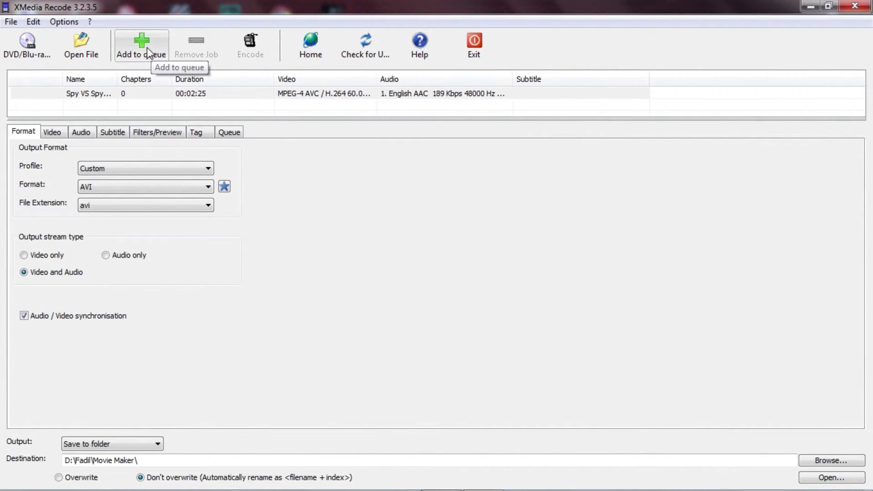
pyautogui.click(146, 47)
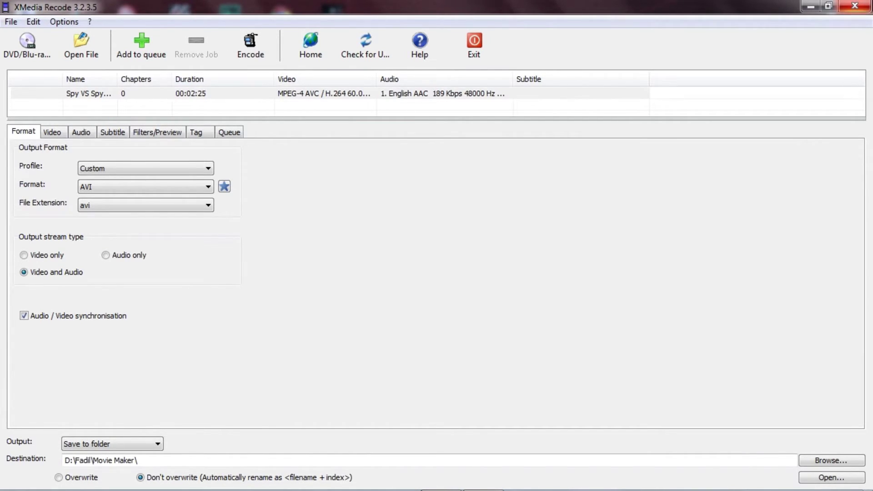
pyautogui.click(855, 6)
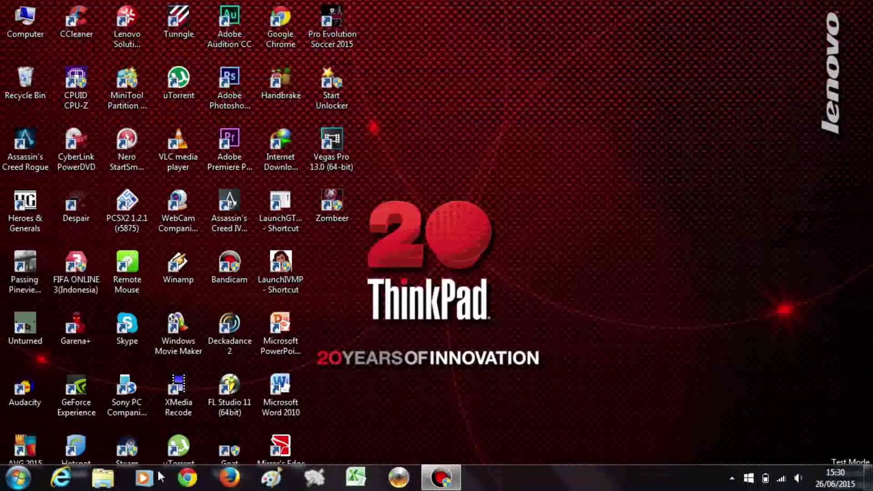
# Open D:\Fadil\Movie Maker in Explorer and select Spy VS Spy Test 60 FPS.avi.
pyautogui.click(103, 477)
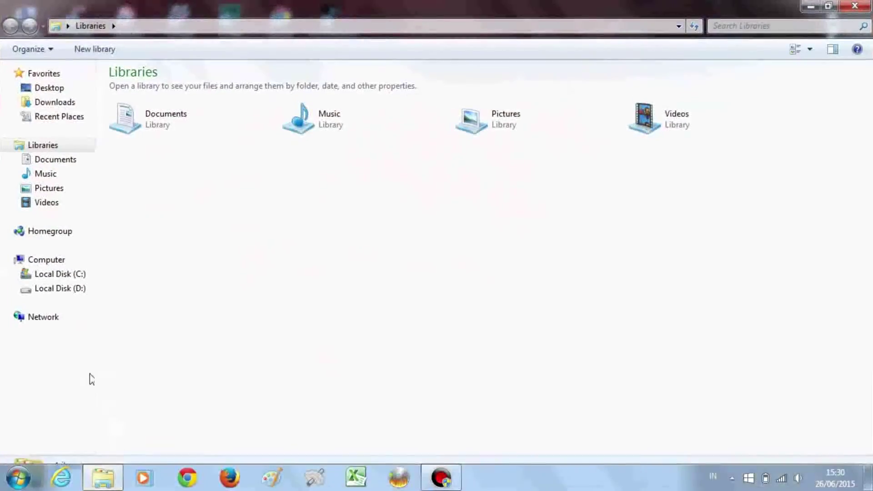
pyautogui.click(60, 289)
pyautogui.doubleClick(143, 101)
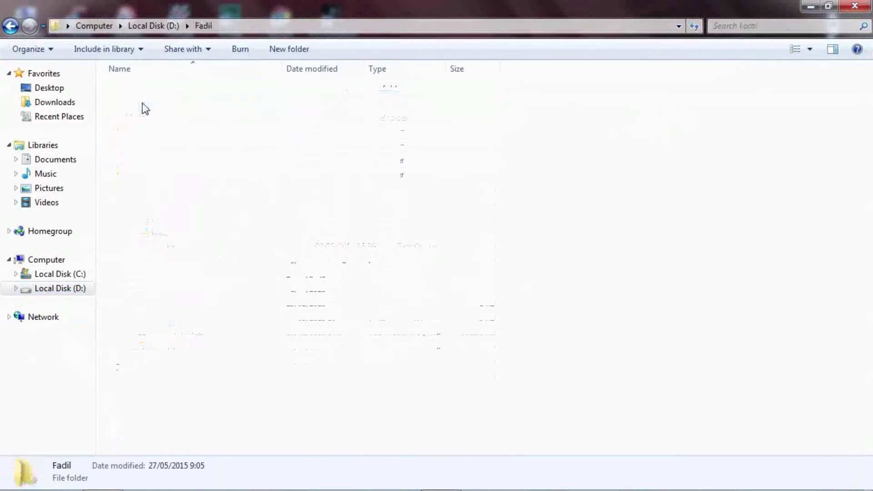
pyautogui.doubleClick(178, 219)
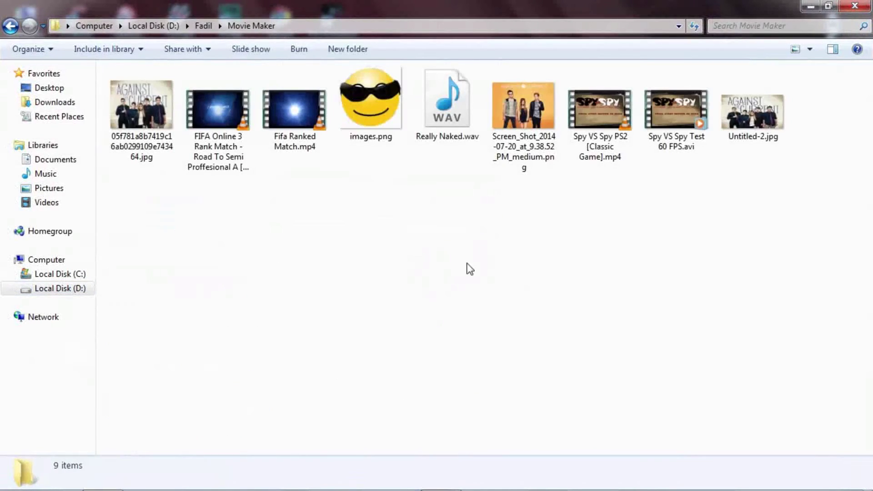
pyautogui.click(676, 142)
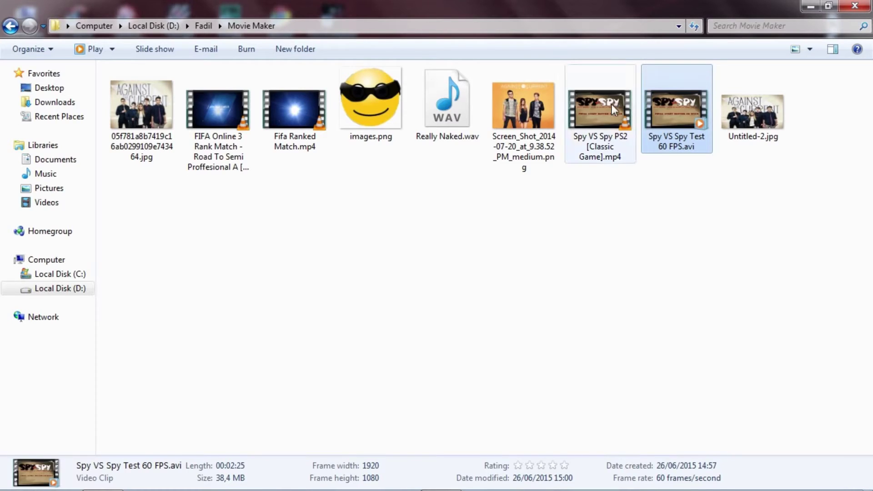
# Check the AVI's Details: 1920x1080, 60 fps, 38,4 MB, then close the properties.
pyautogui.rightClick(658, 115)
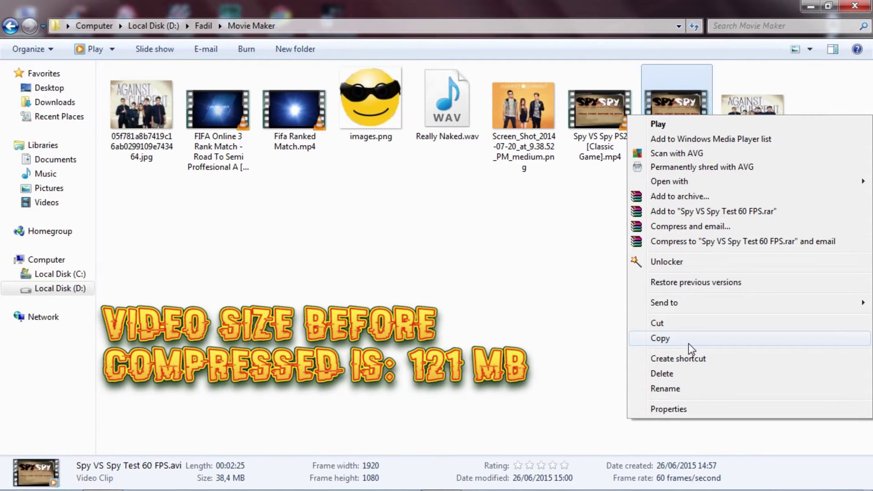
pyautogui.click(661, 410)
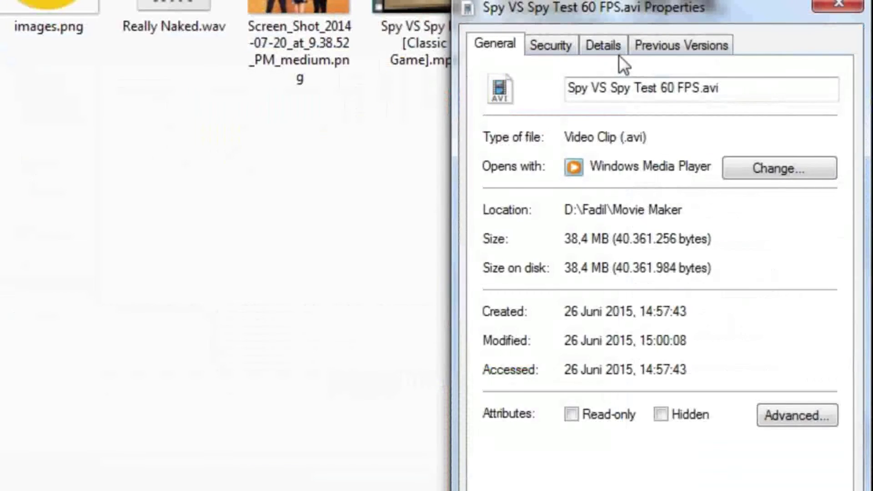
pyautogui.click(709, 151)
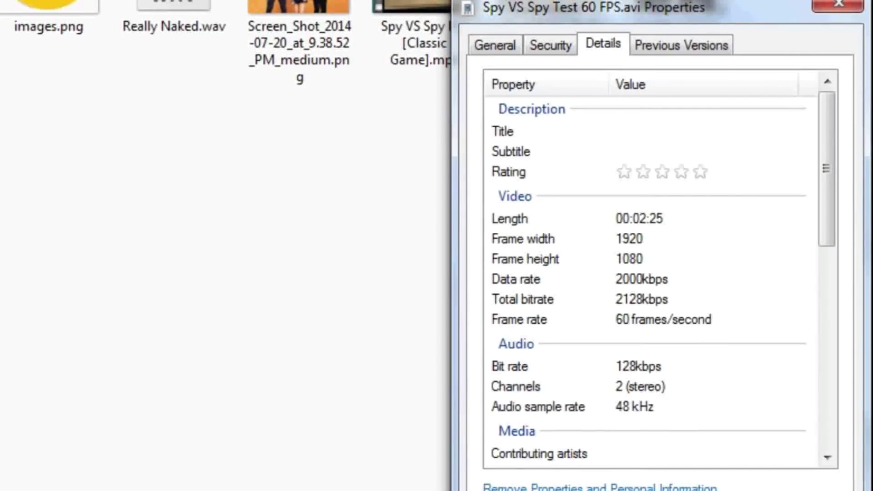
pyautogui.moveTo(587, 10); pyautogui.dragTo(284, 0)
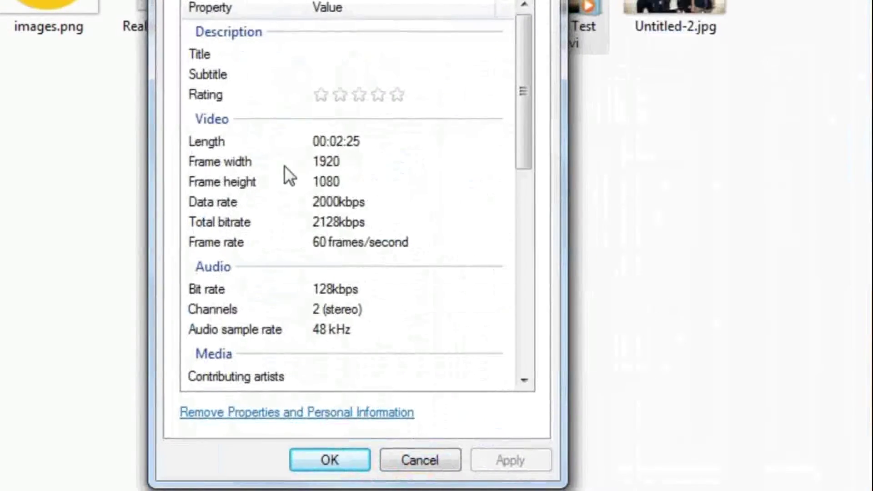
pyautogui.click(279, 243)
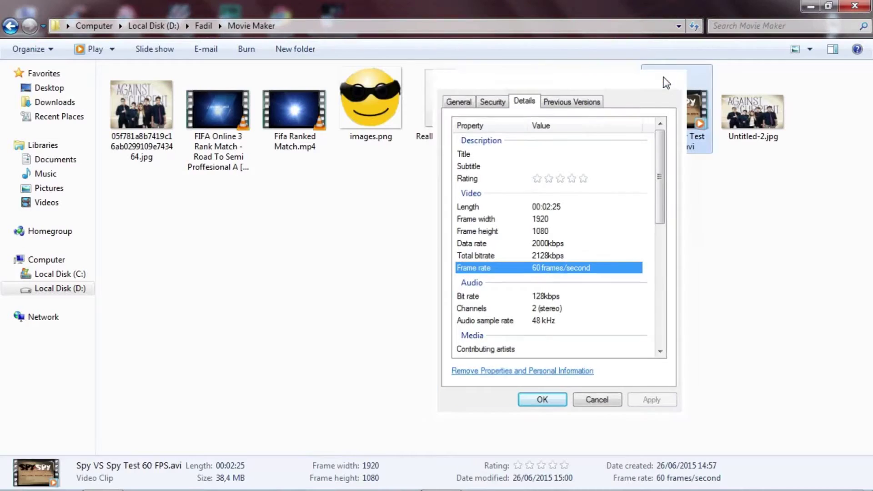
pyautogui.click(667, 83)
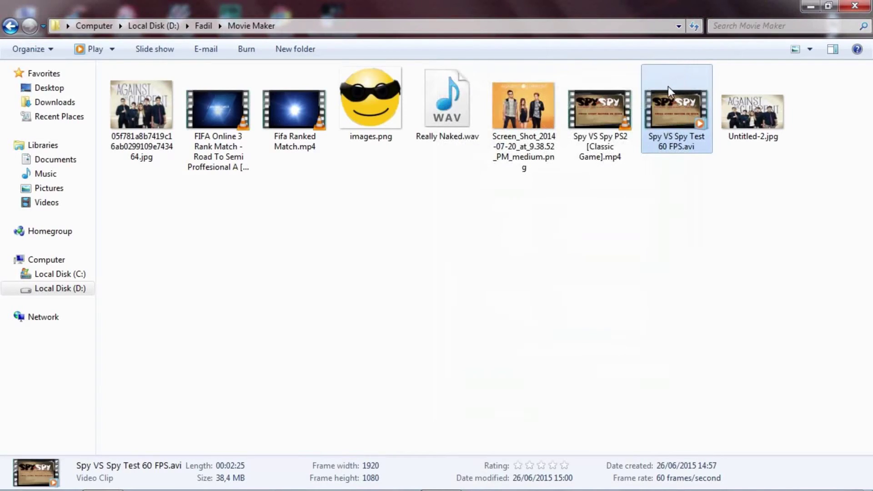
# Play Spy VS Spy Test 60 FPS.avi in VLC, pause it, close the player, and deselect the file.
pyautogui.rightClick(667, 110)
pyautogui.moveTo(762, 178)
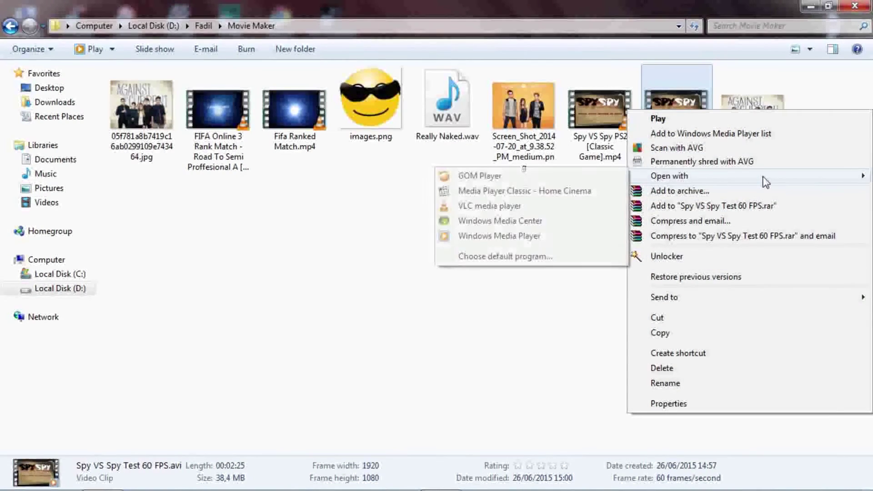
pyautogui.click(477, 206)
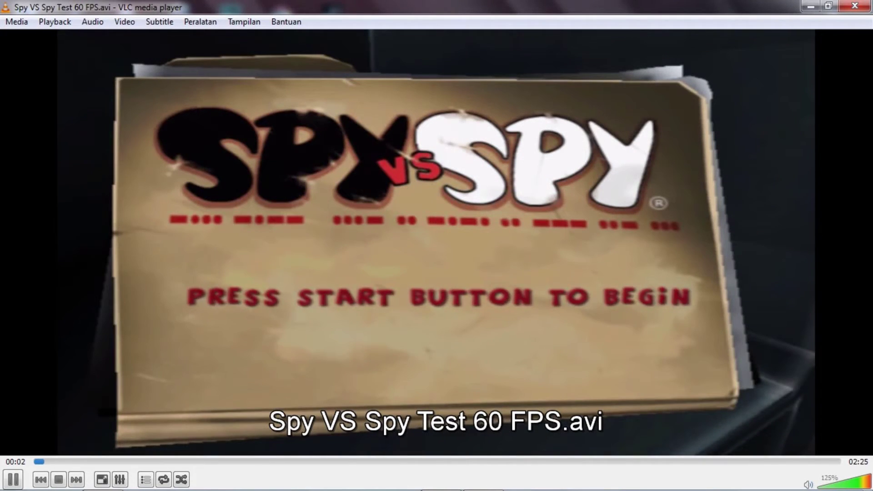
pyautogui.press('space')
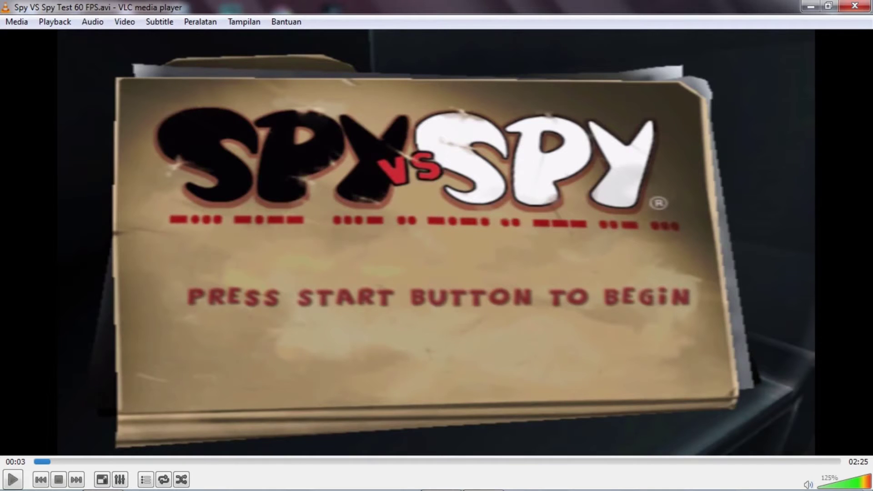
pyautogui.click(855, 6)
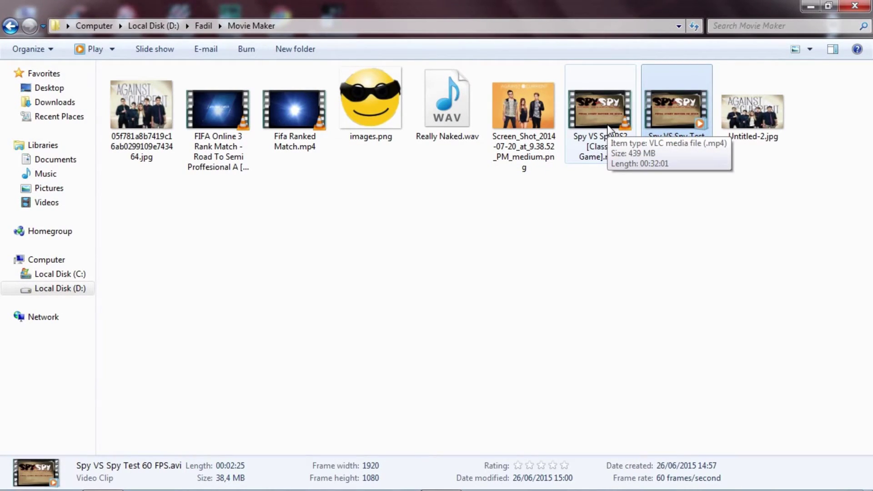
pyautogui.click(611, 196)
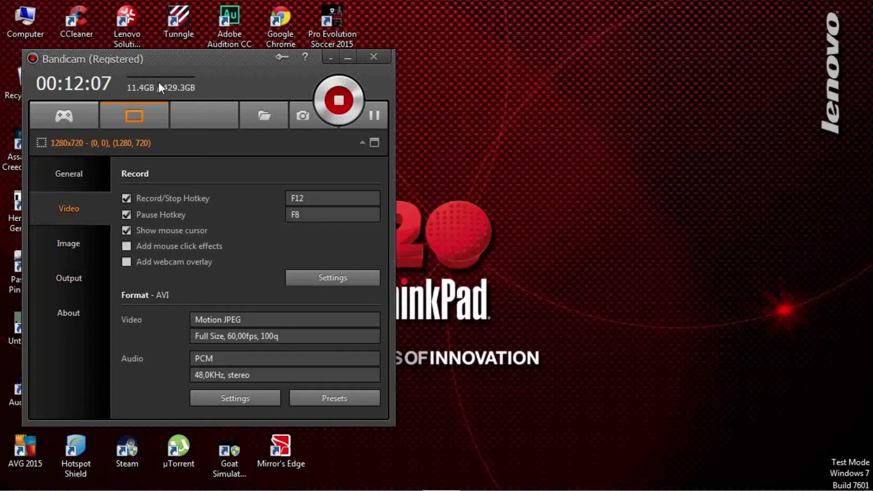
pyautogui.click(354, 396)
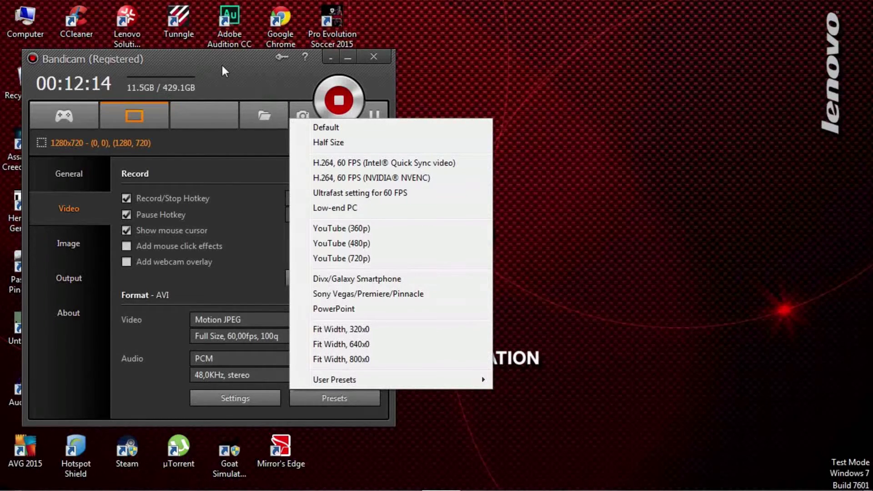
pyautogui.click(221, 65)
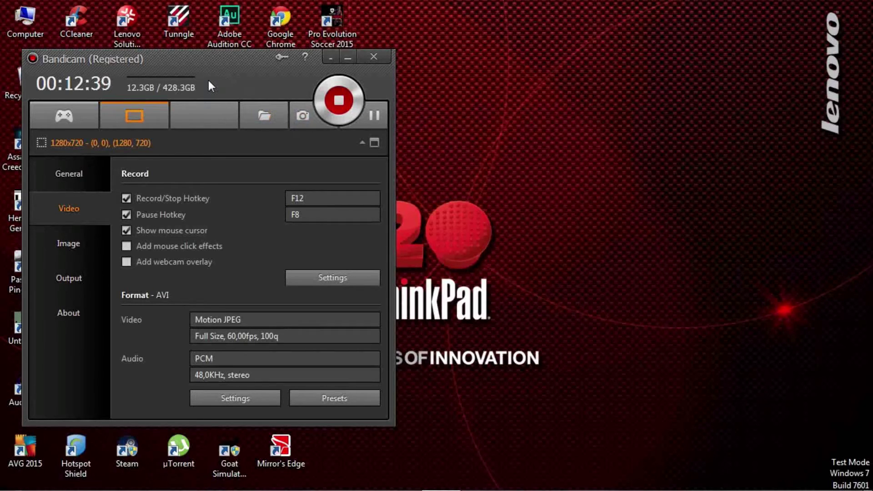
pyautogui.moveTo(171, 488)
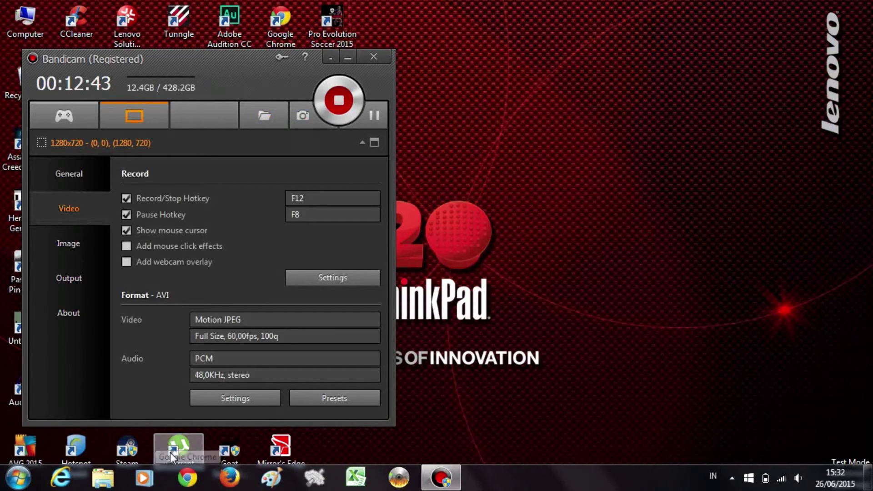
# Launch Chrome, open the youtu.be link to the video's watch page, and play it briefly.
pyautogui.click(187, 478)
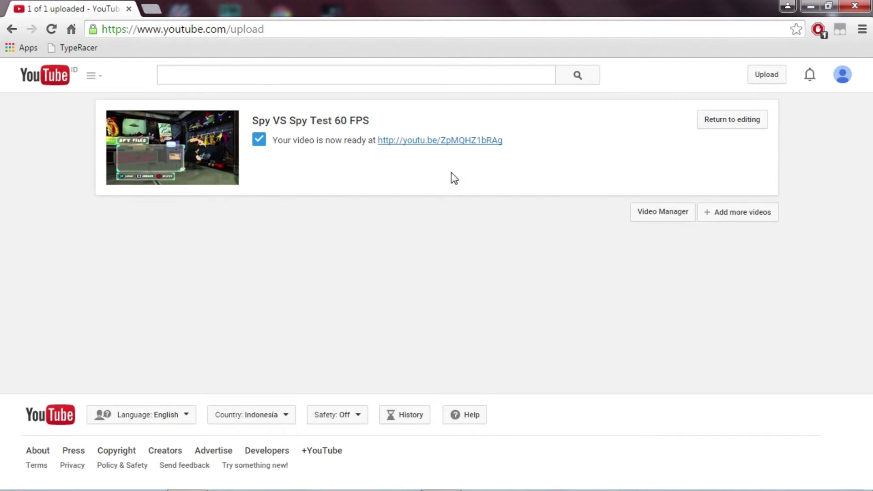
pyautogui.click(434, 143)
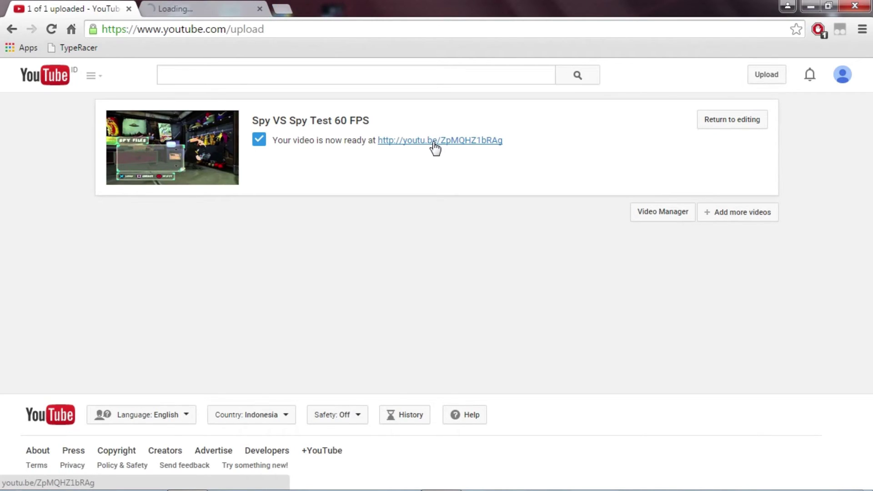
pyautogui.click(219, 6)
pyautogui.click(238, 182)
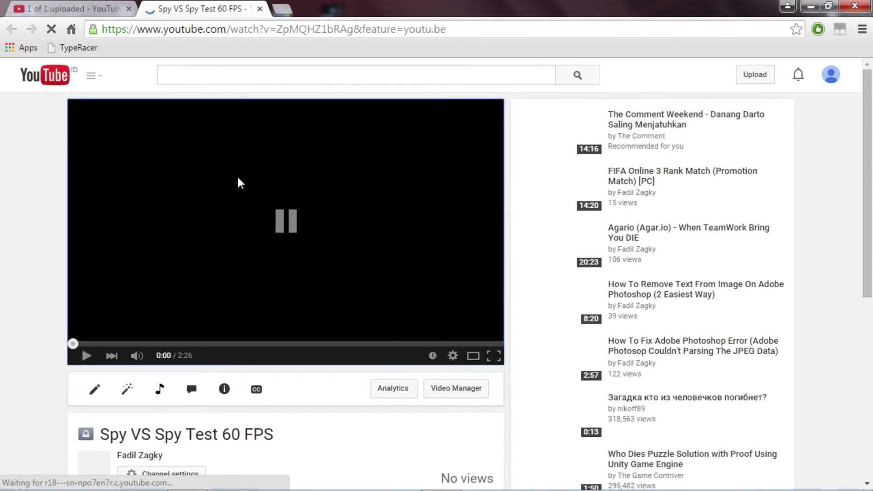
pyautogui.click(250, 195)
pyautogui.click(285, 243)
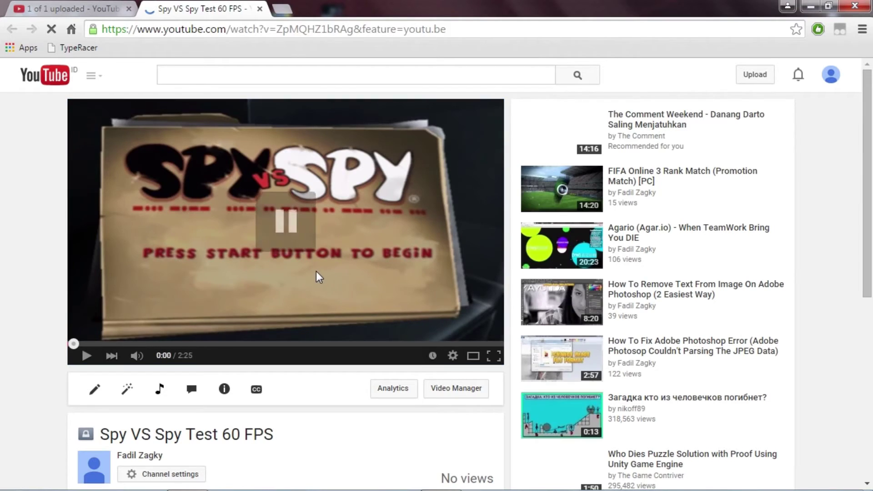
pyautogui.scroll(-8, 432, 409)
pyautogui.scroll(8, 370, 381)
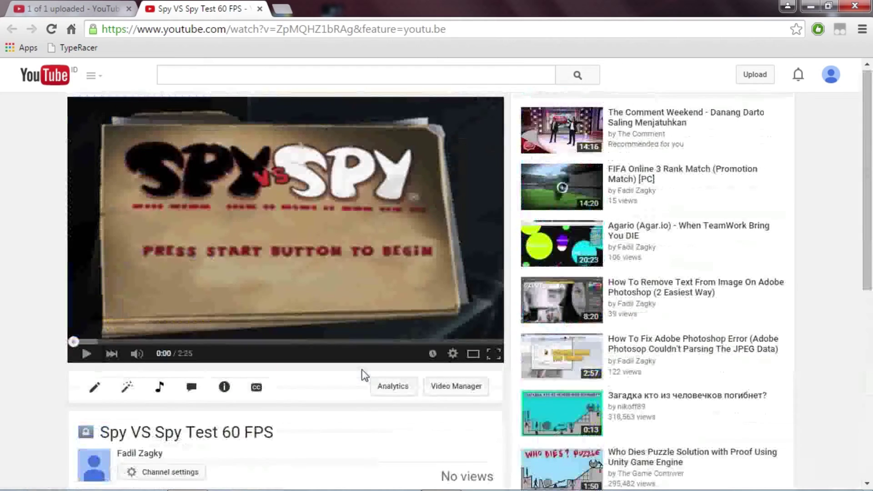
# Review the player's quality options up to 1080p HD, then close the watch tab.
pyautogui.click(448, 356)
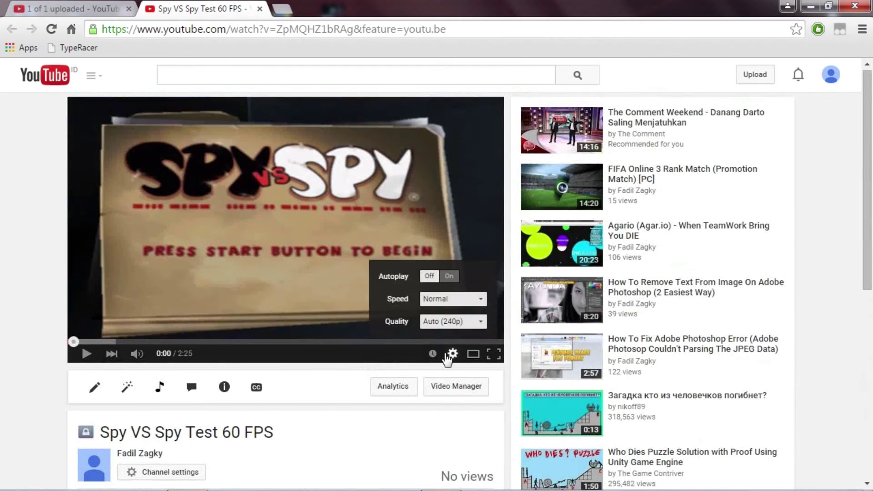
pyautogui.click(459, 323)
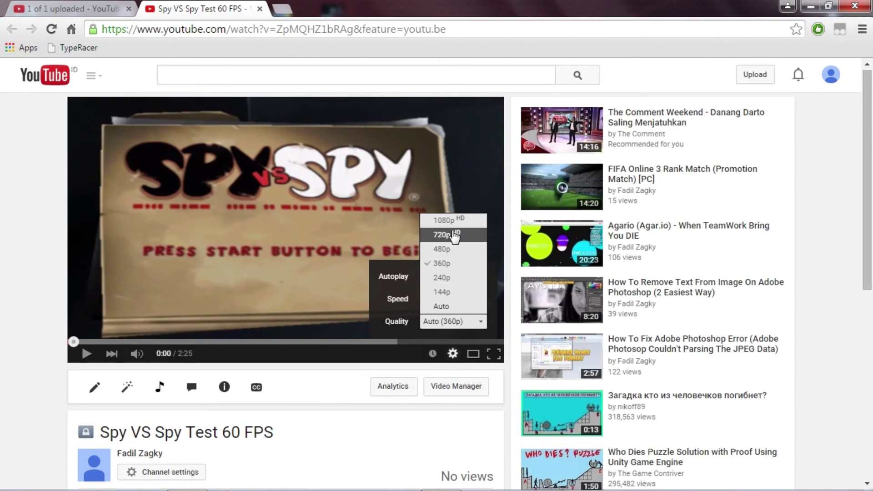
pyautogui.click(4, 264)
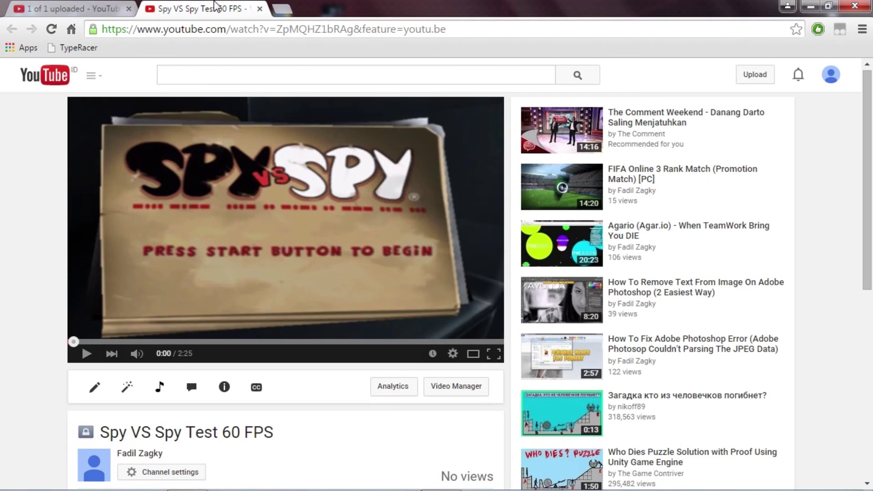
pyautogui.click(259, 10)
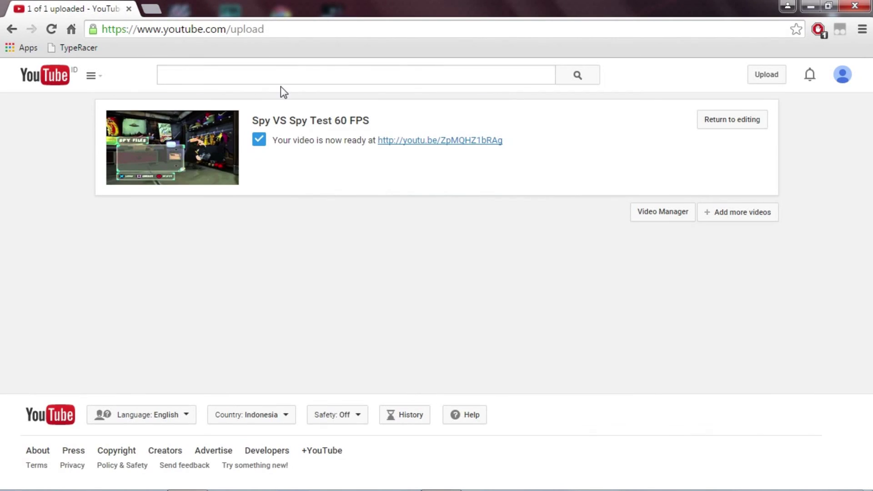